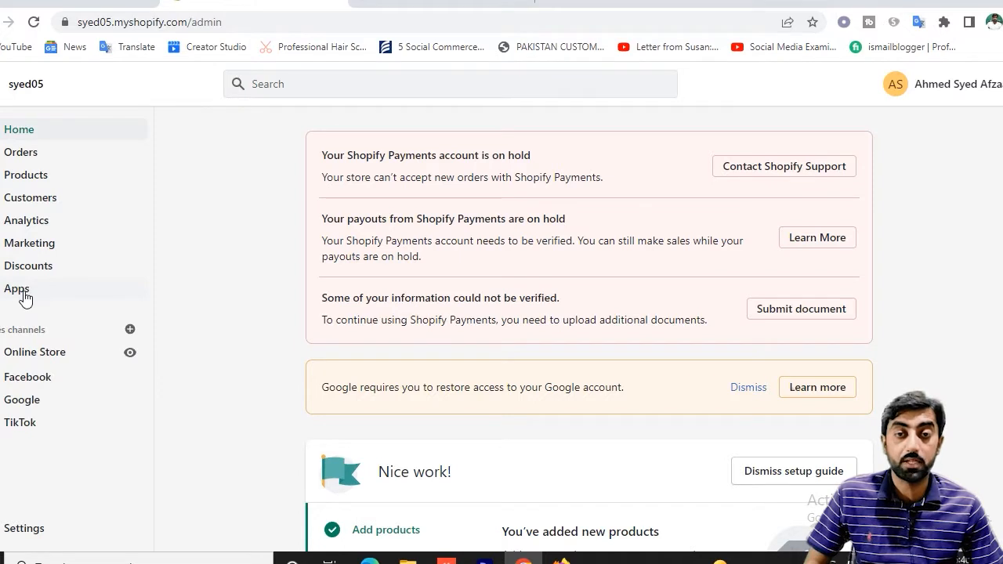
# - Open Sup Dropshipping from the Shopify store's installed apps and continue to its dashboard
pyautogui.click(430, 2)
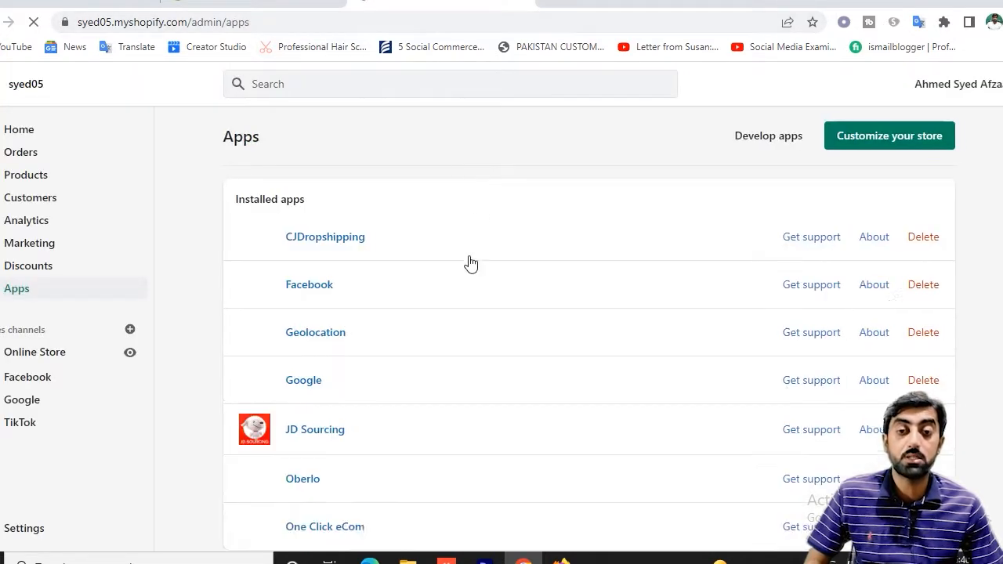
pyautogui.scroll(-4, 459, 340)
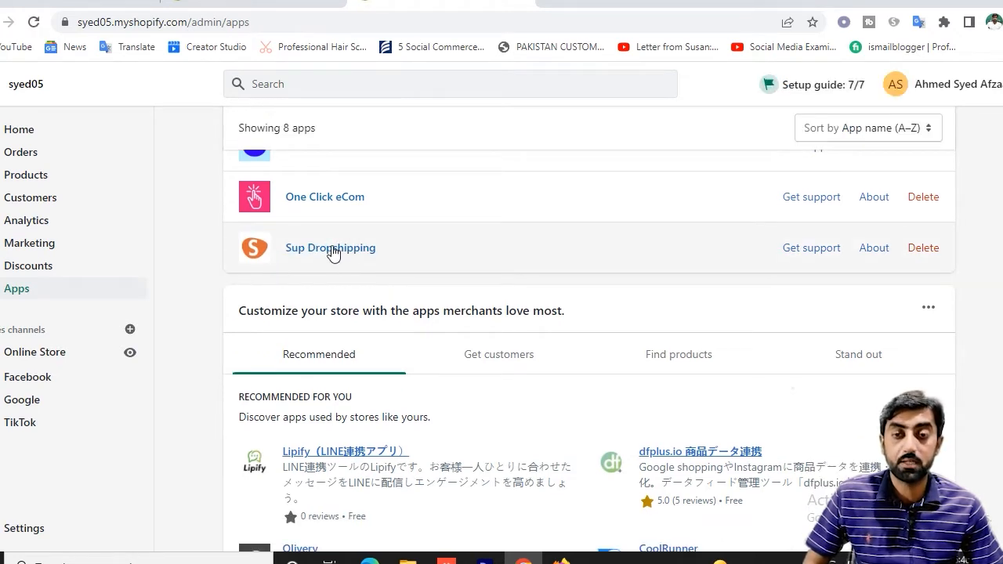
pyautogui.click(343, 255)
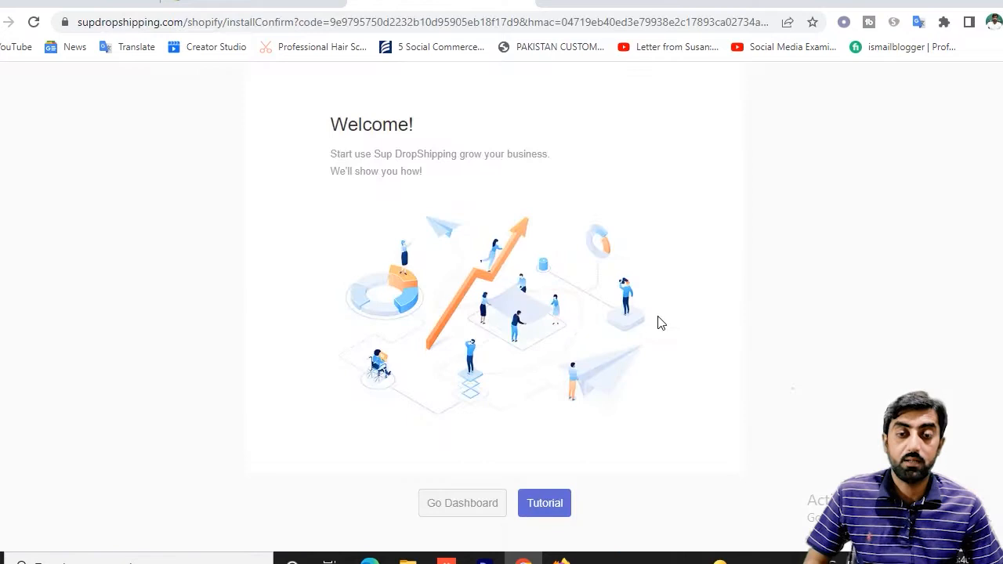
pyautogui.click(464, 508)
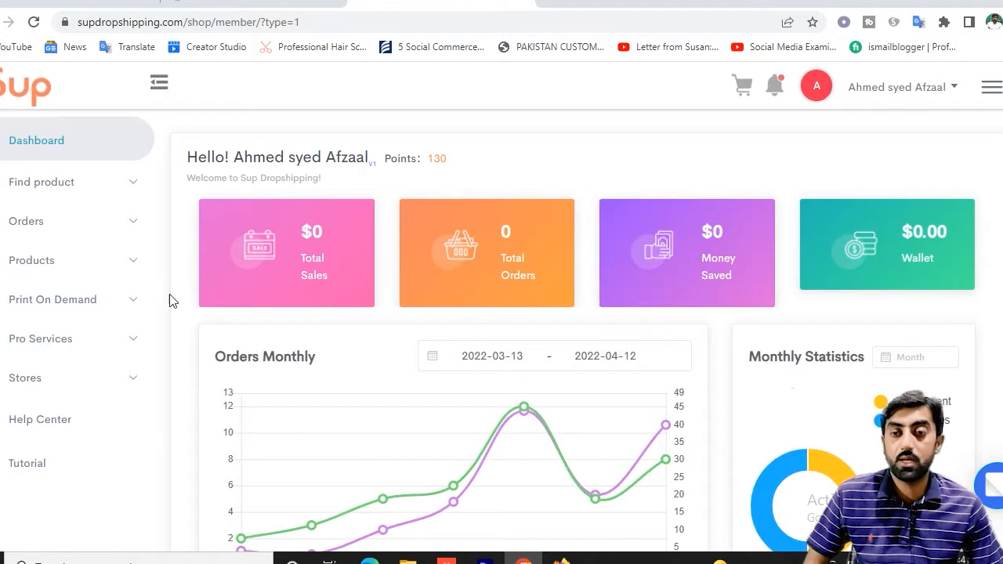
# - Start a product sourcing search by uploading the acupuncture massage mat screenshot from the Downloads folder
pyautogui.click(45, 185)
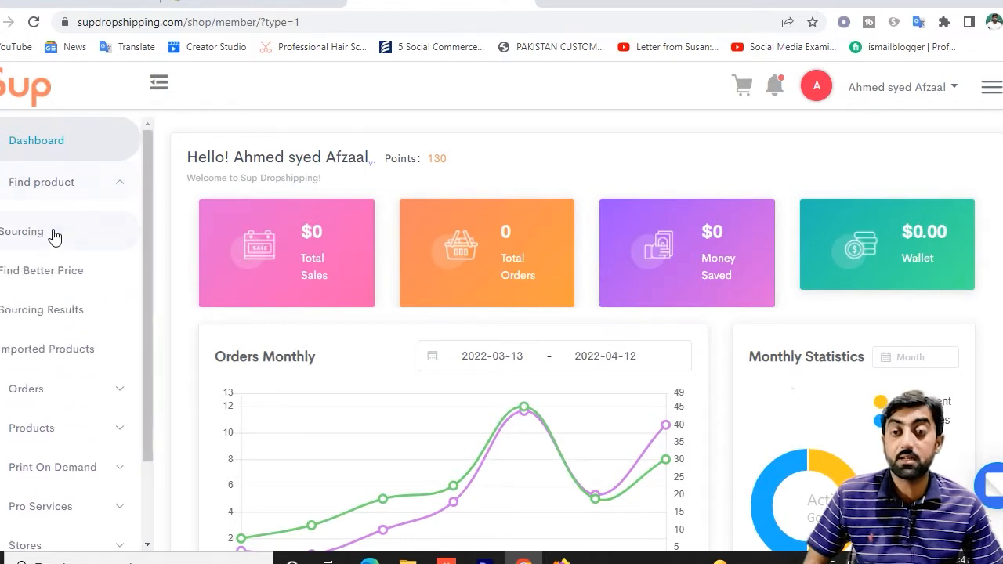
pyautogui.click(27, 235)
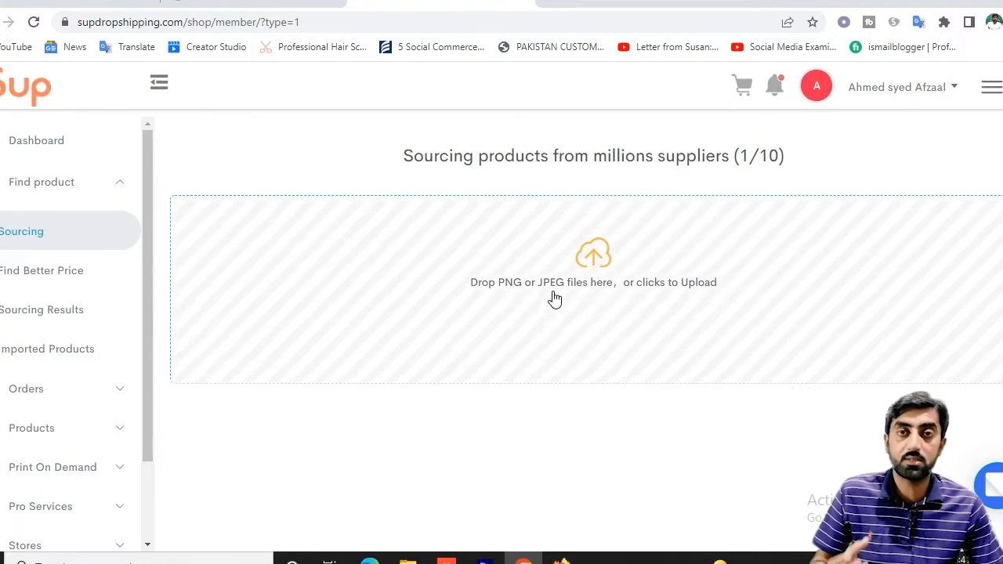
pyautogui.click(597, 268)
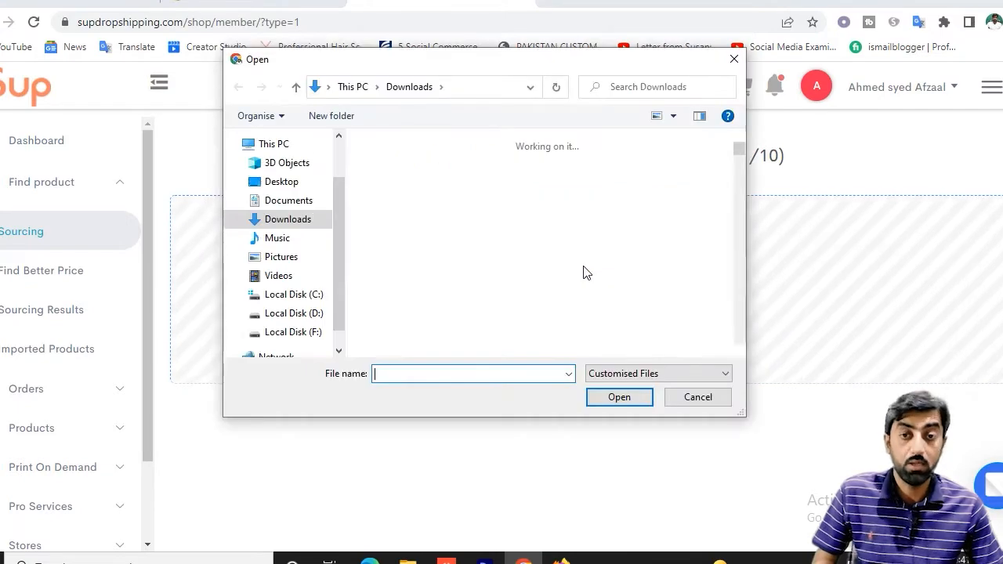
pyautogui.doubleClick(408, 211)
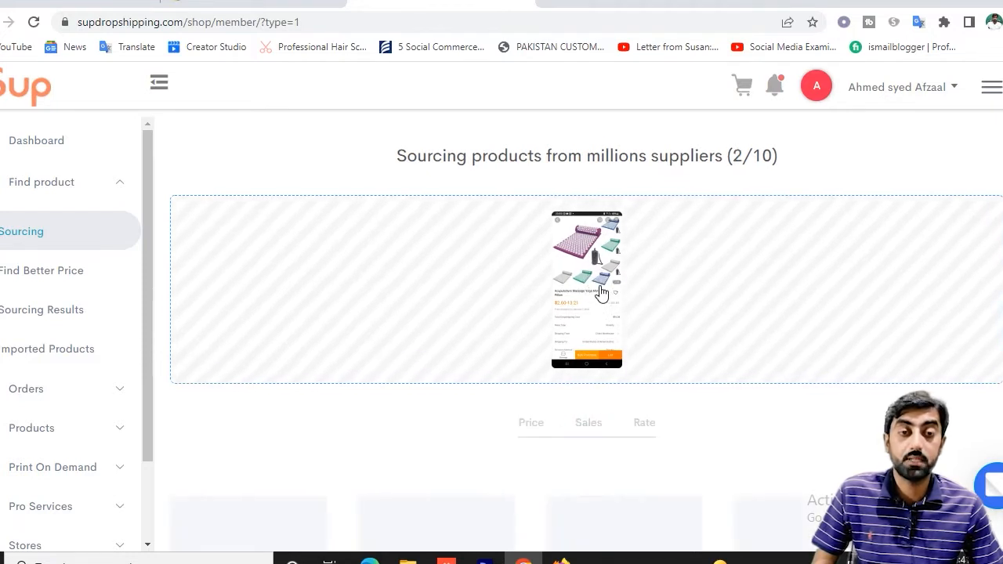
# - Examine the matching supplier products, comparing their prices, sales, minimum order quantities and RR rates
pyautogui.scroll(-1, 602, 282)
pyautogui.scroll(1, 614, 283)
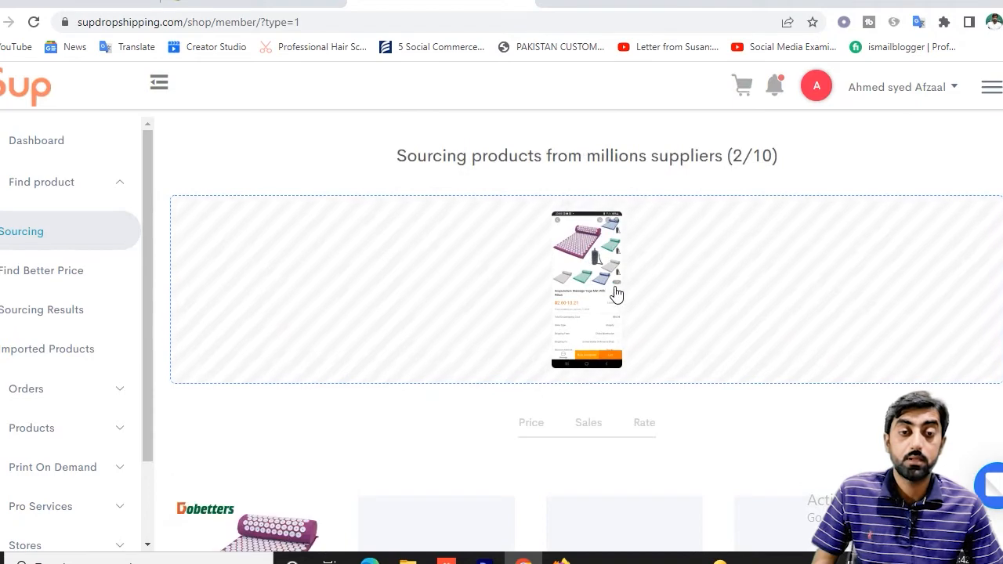
pyautogui.scroll(-1, 610, 279)
pyautogui.scroll(-2, 612, 282)
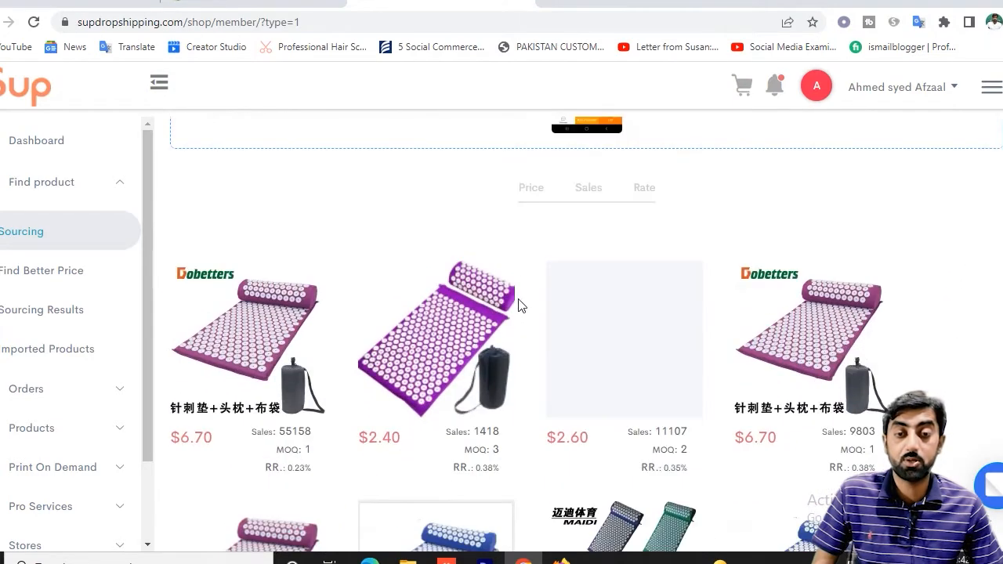
pyautogui.moveTo(464, 376)
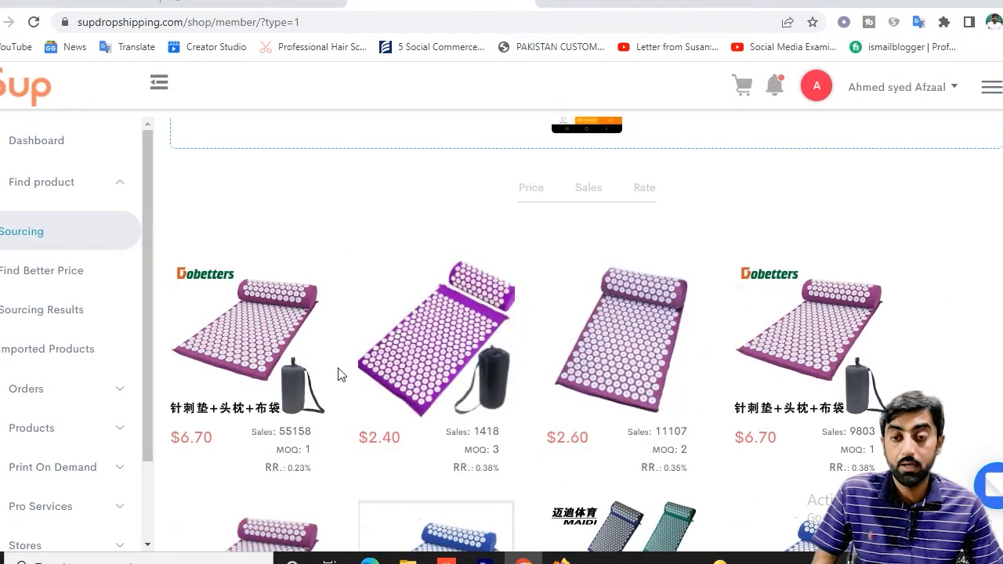
pyautogui.moveTo(232, 438)
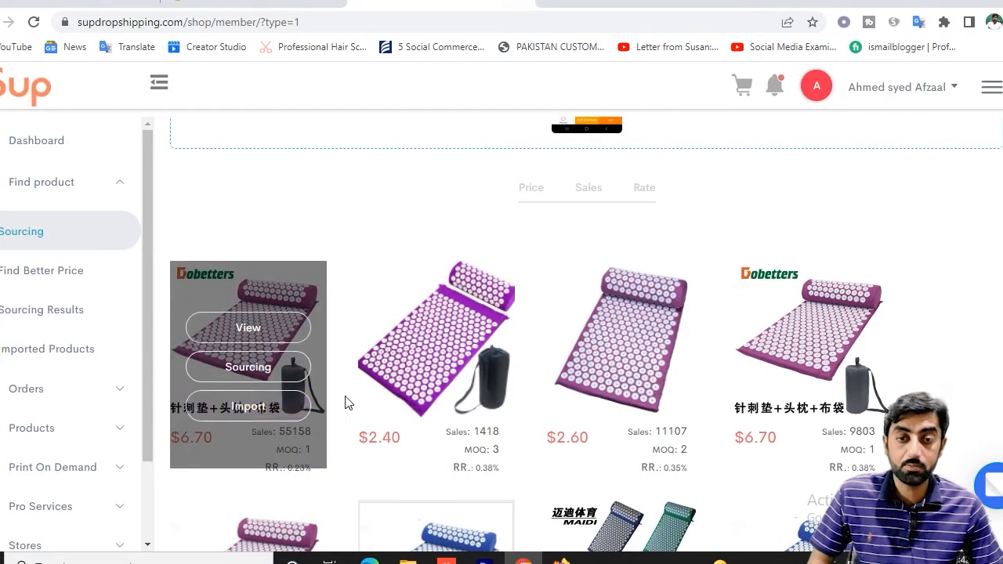
pyautogui.moveTo(596, 373)
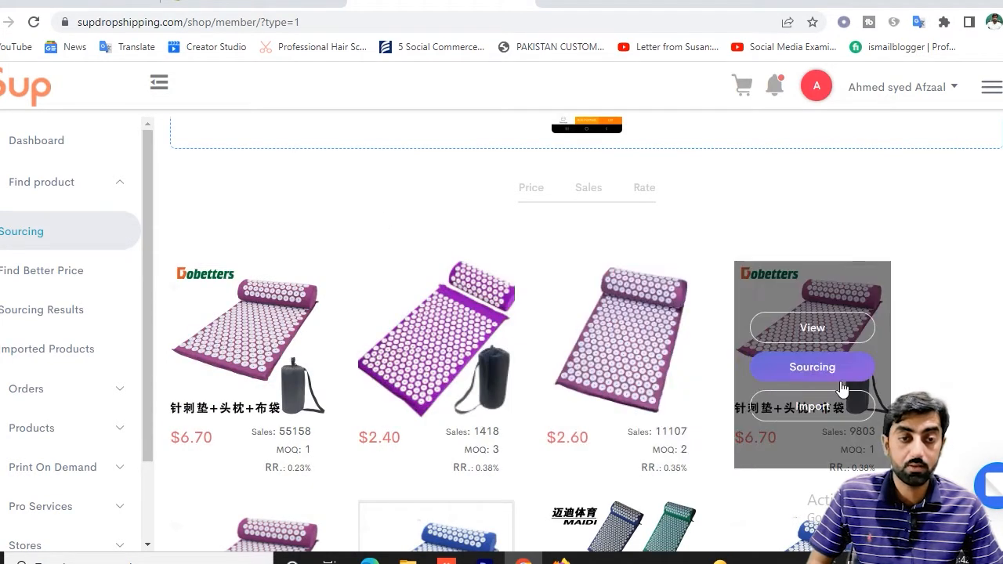
pyautogui.scroll(-1, 994, 358)
pyautogui.scroll(-2, 994, 358)
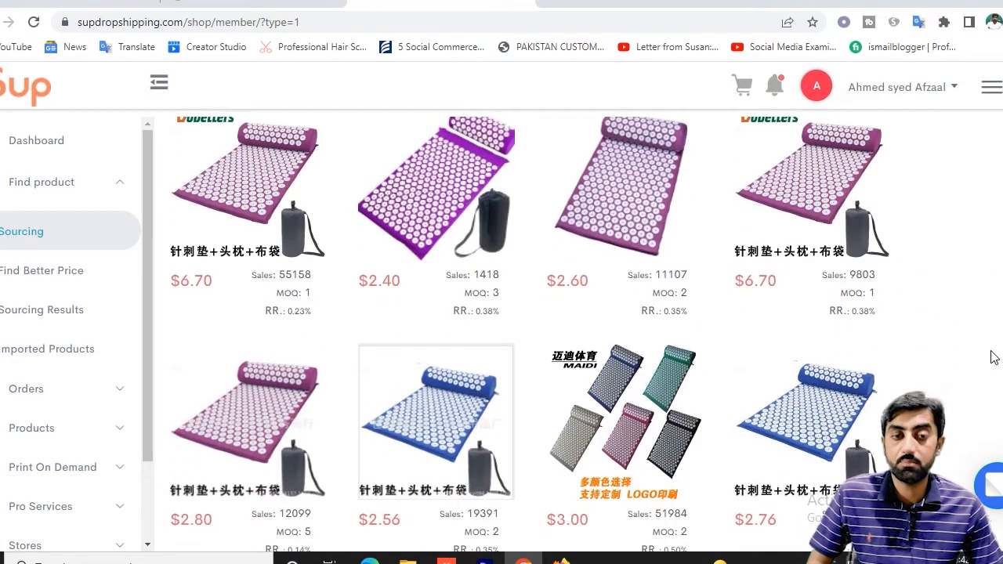
pyautogui.scroll(-2, 994, 358)
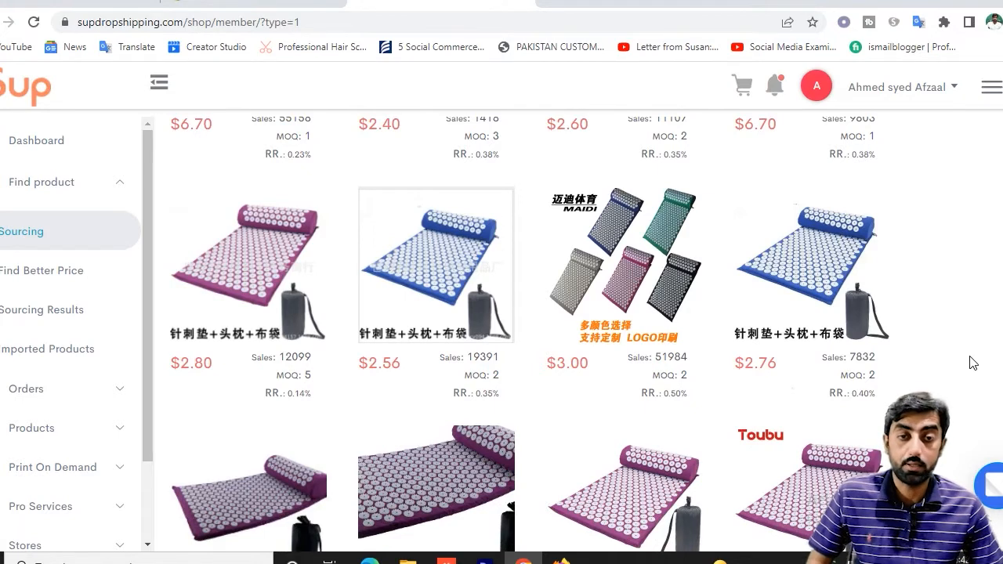
pyautogui.scroll(4, 972, 367)
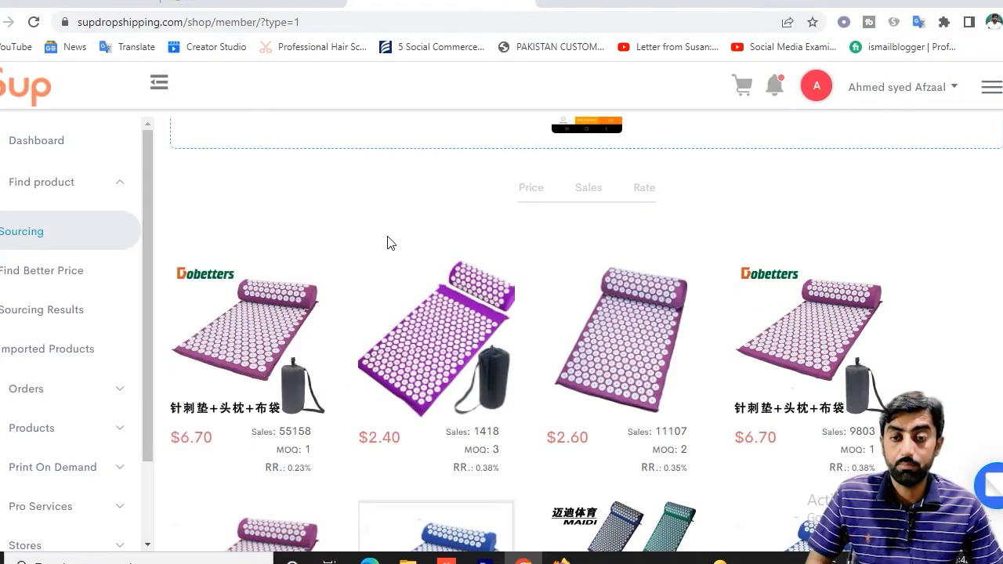
pyautogui.moveTo(286, 379)
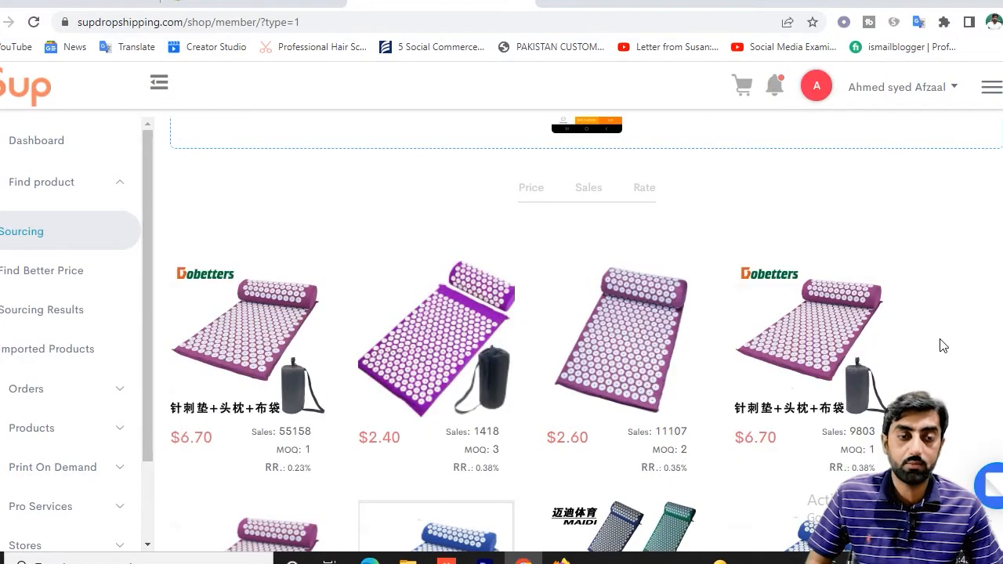
pyautogui.scroll(-1, 941, 347)
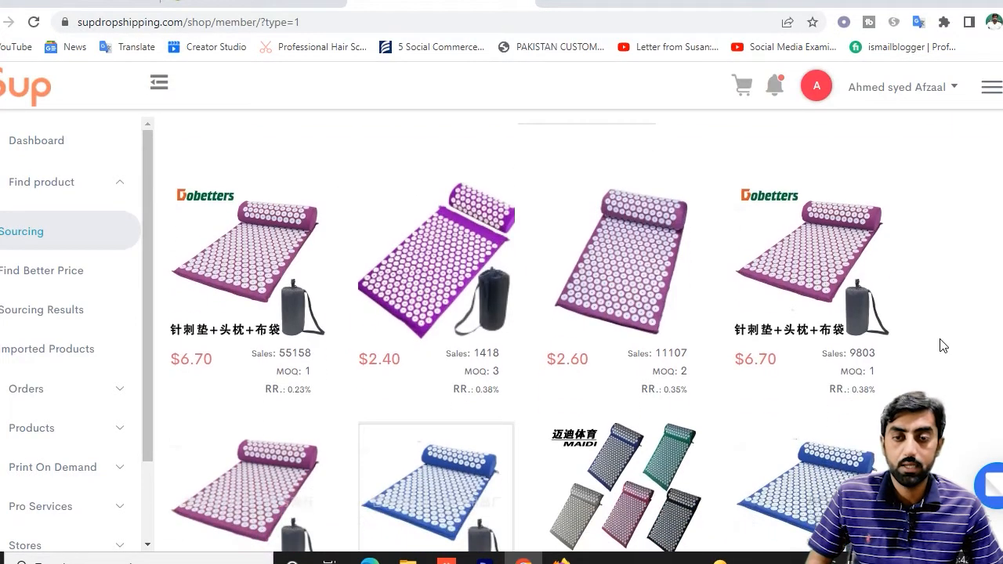
pyautogui.scroll(1, 941, 347)
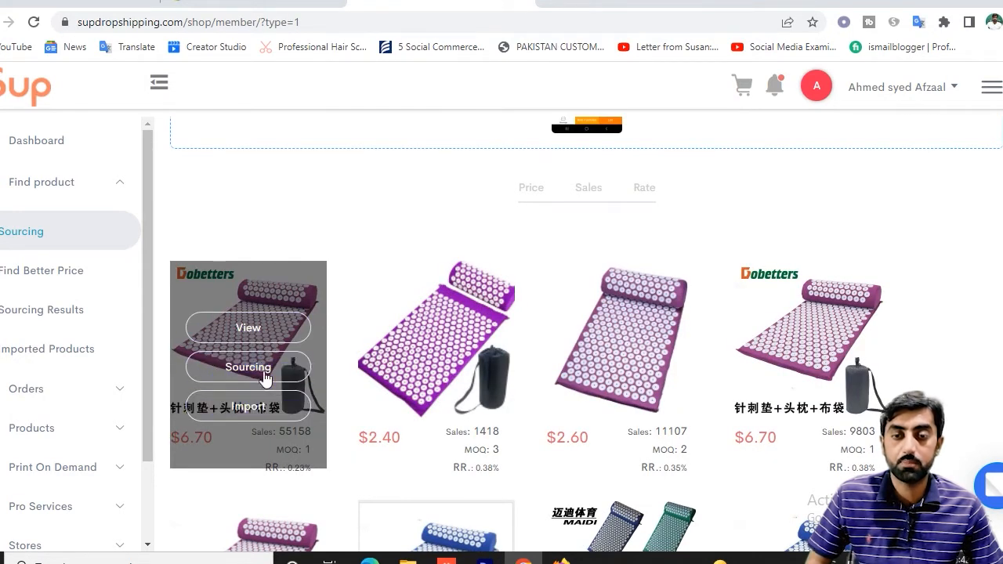
# - View the first Dobetters mat's supplier page on 1688 and return to the sourcing results
pyautogui.click(248, 330)
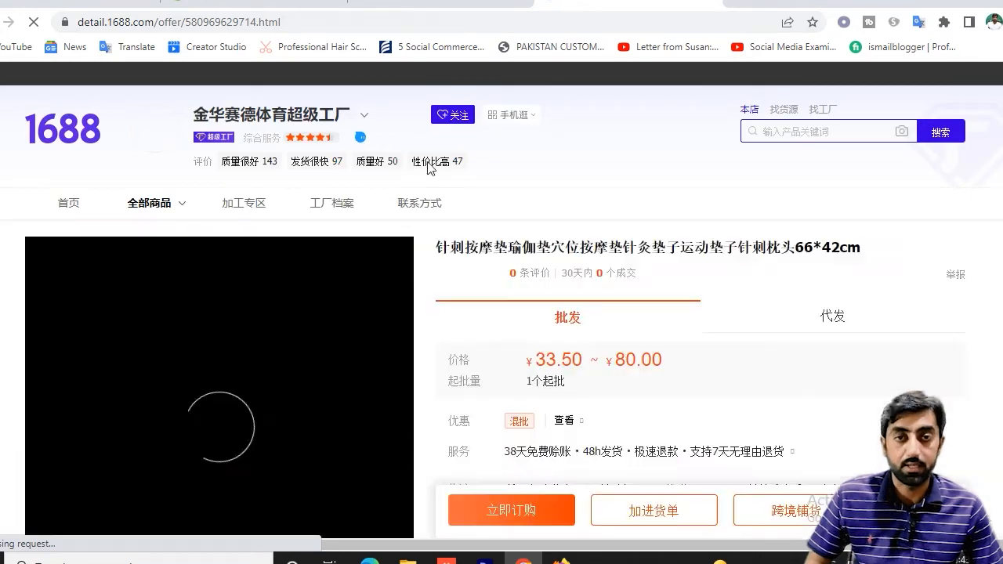
pyautogui.click(436, 3)
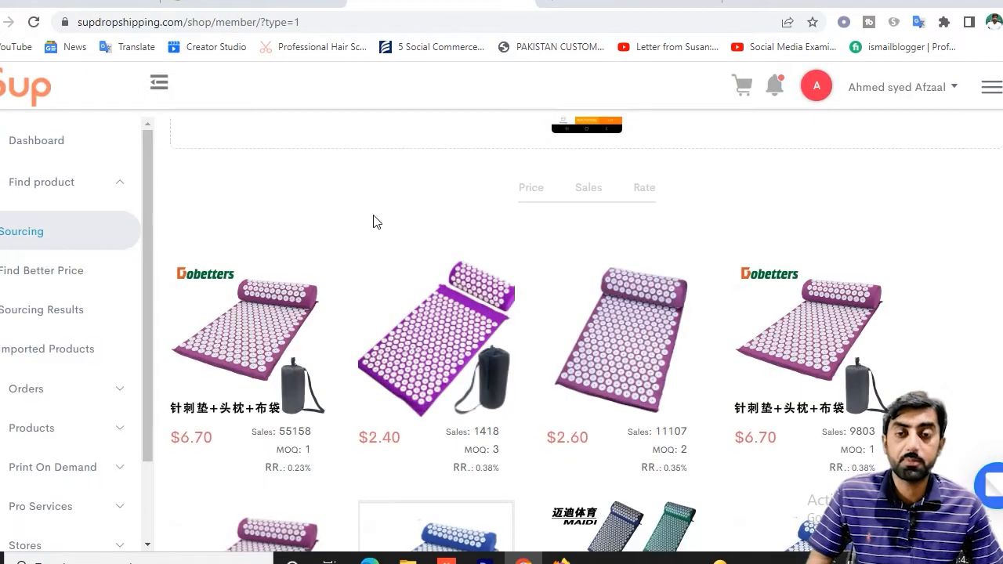
pyautogui.moveTo(316, 286)
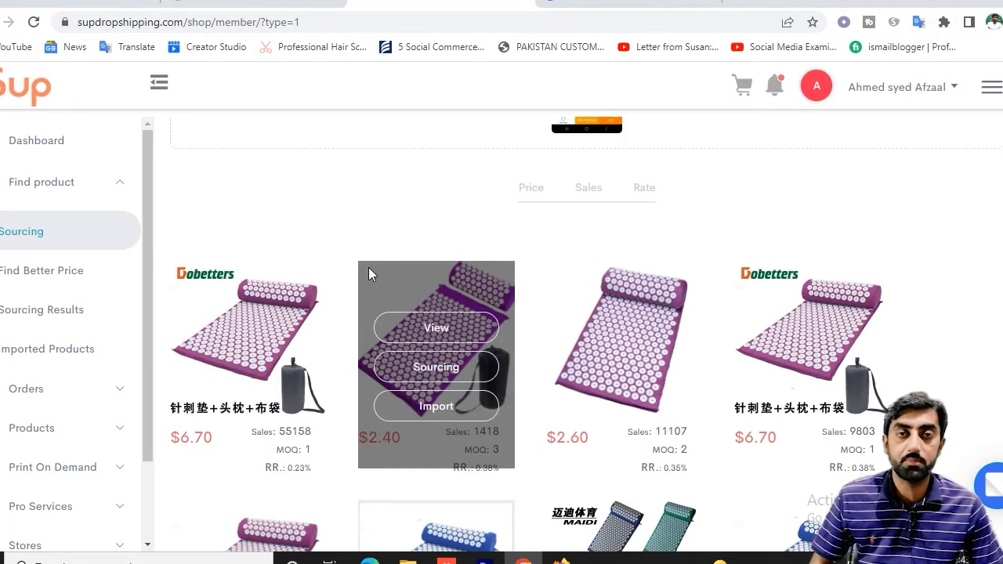
pyautogui.click(604, 9)
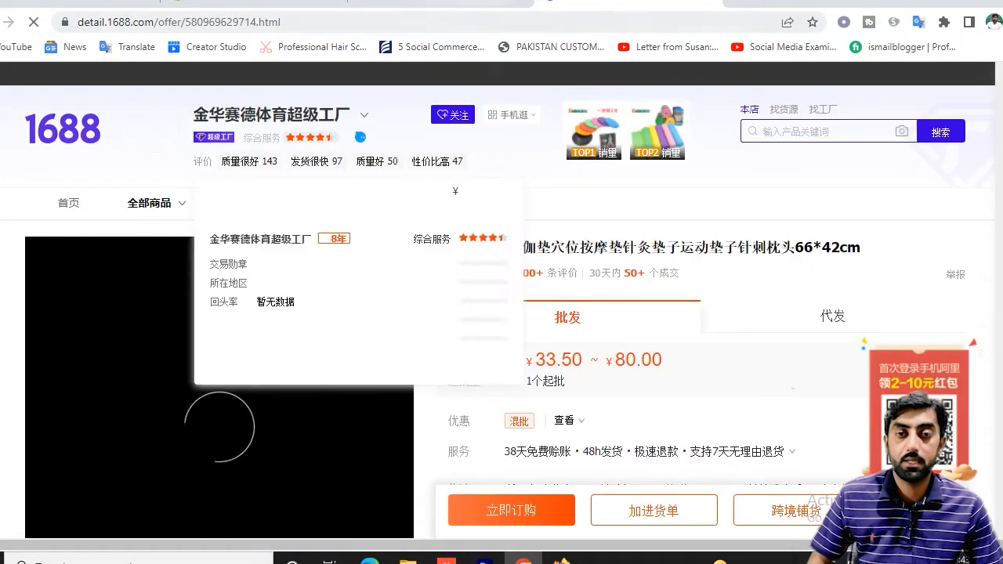
pyautogui.click(439, 10)
pyautogui.moveTo(240, 413)
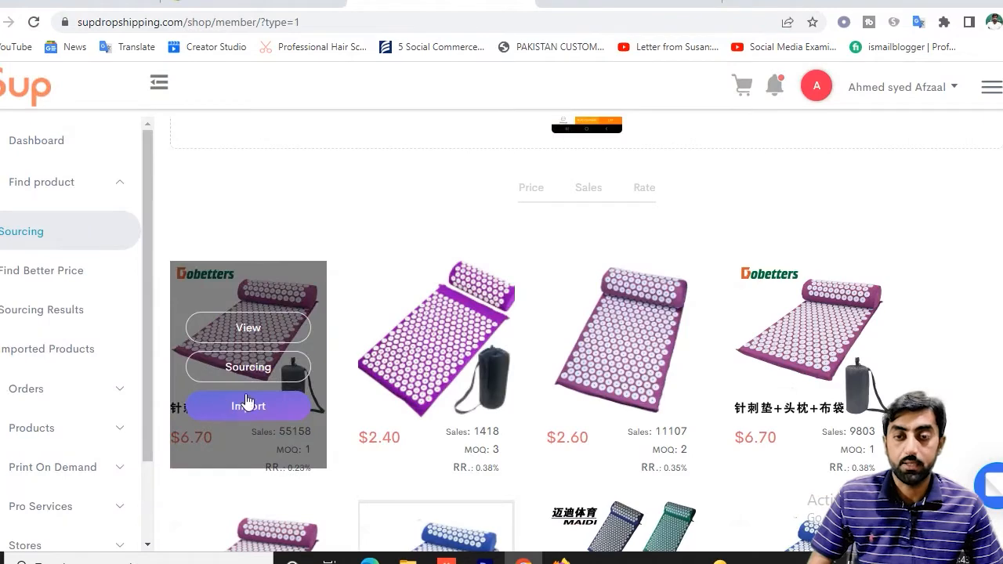
pyautogui.click(249, 368)
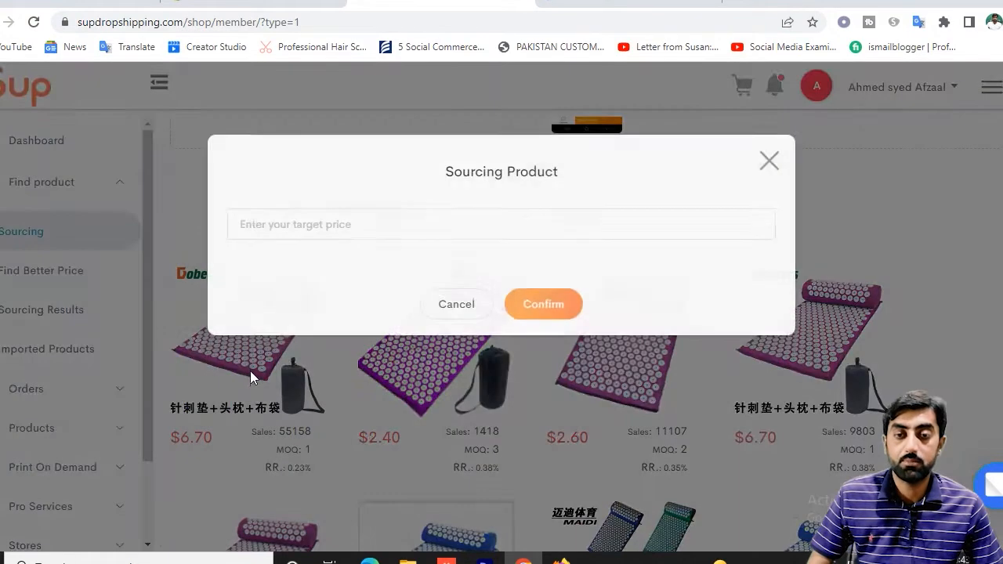
pyautogui.click(337, 227)
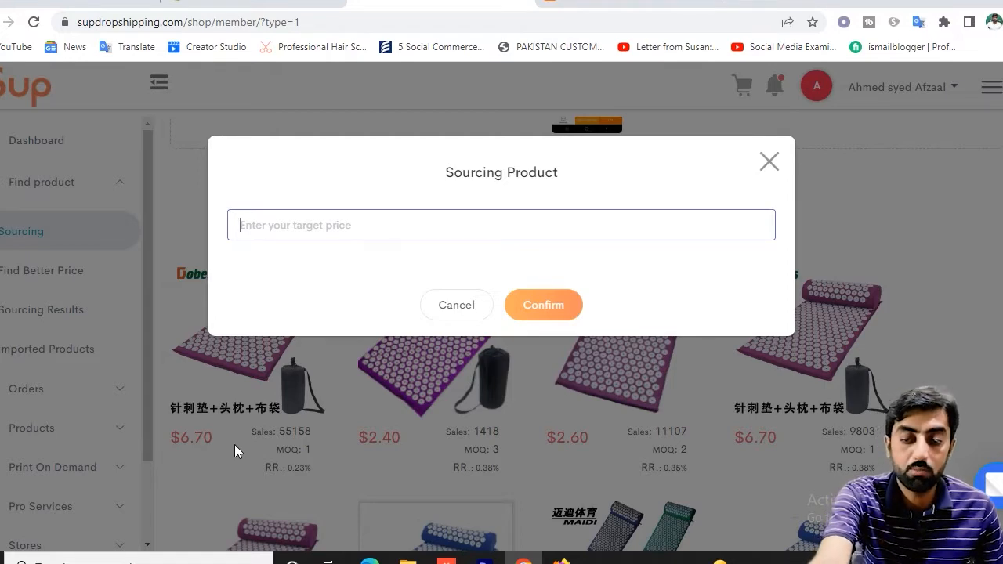
pyautogui.write('1')
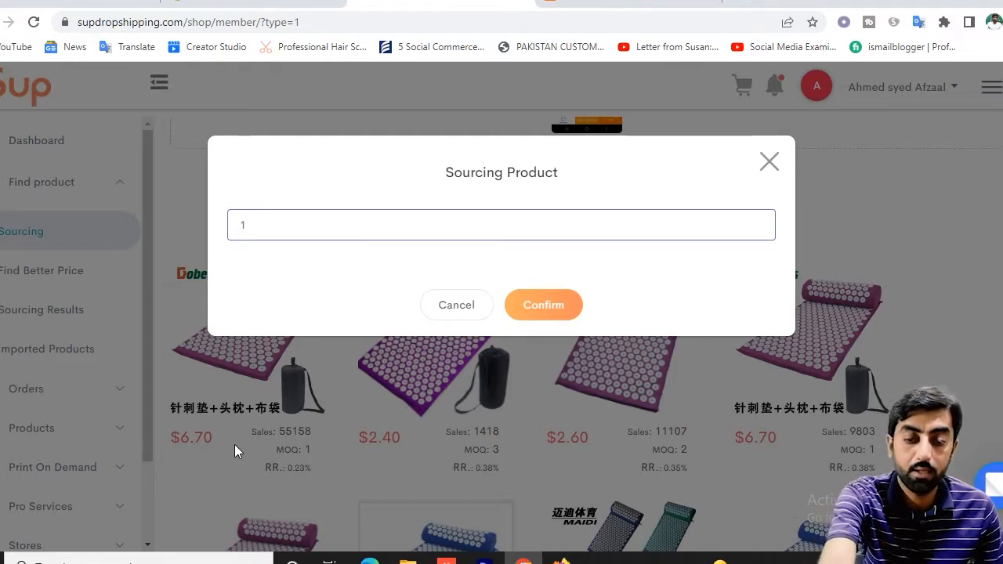
pyautogui.click(234, 445)
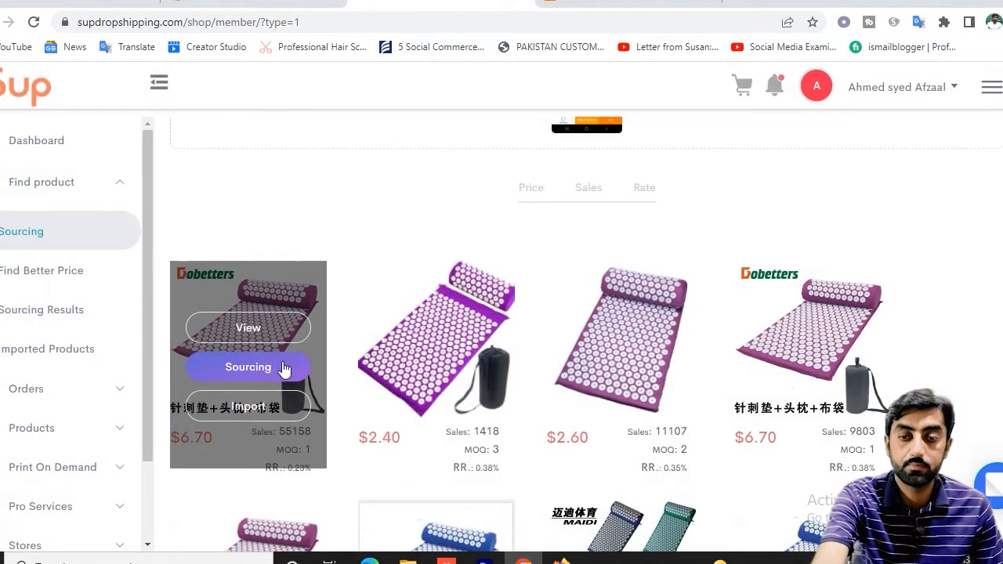
# - Submit a sourcing request for the first Dobetters mat with a target price of 16
pyautogui.click(271, 373)
pyautogui.click(364, 225)
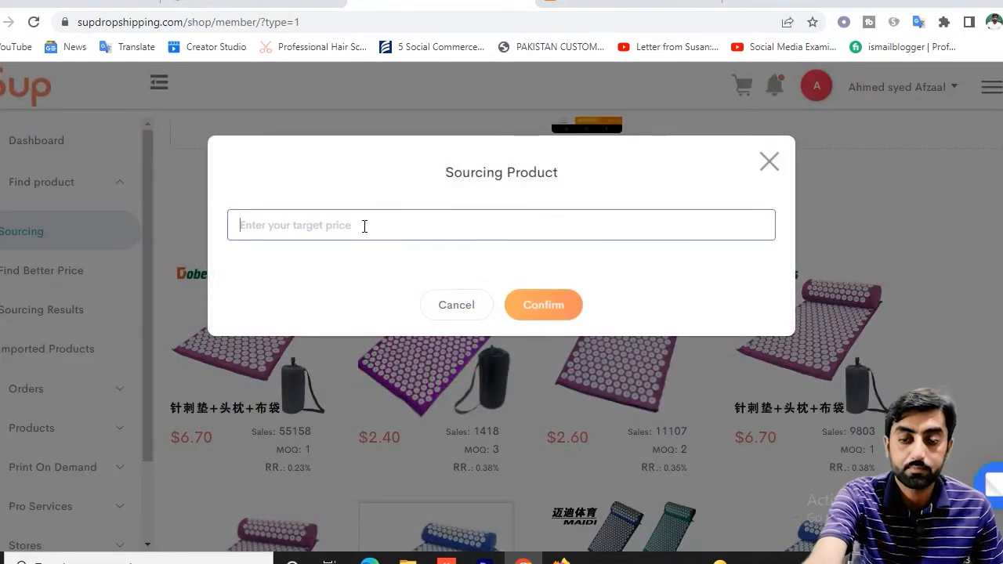
pyautogui.write('16')
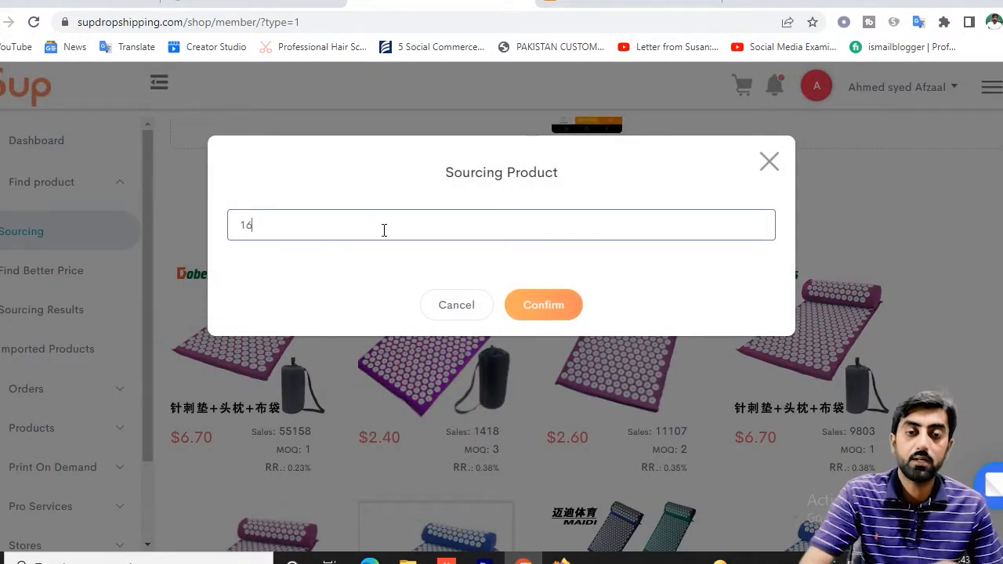
pyautogui.click(544, 305)
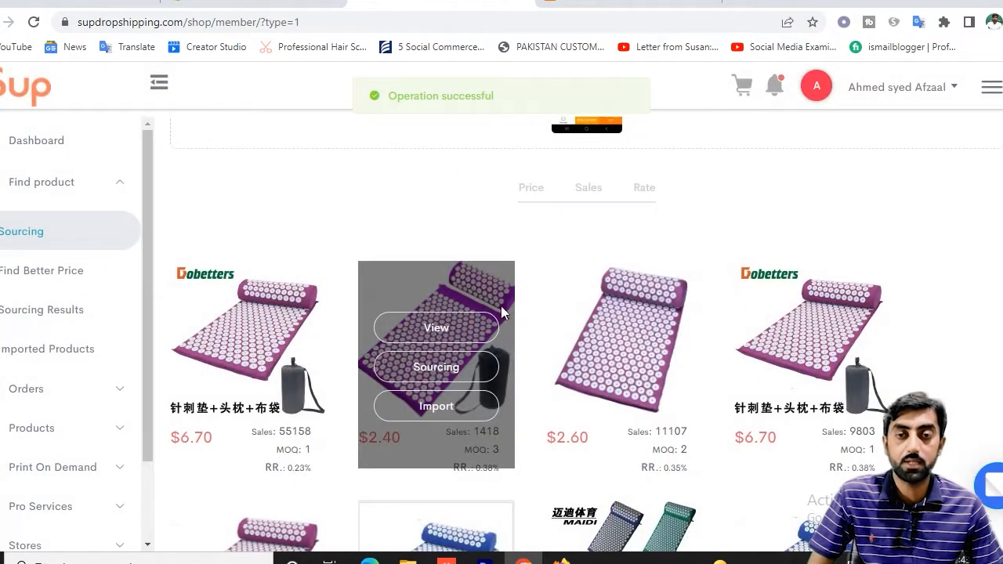
# - Import the first Dobetters mat from the sourcing results and open the Imported Products list
pyautogui.moveTo(287, 396)
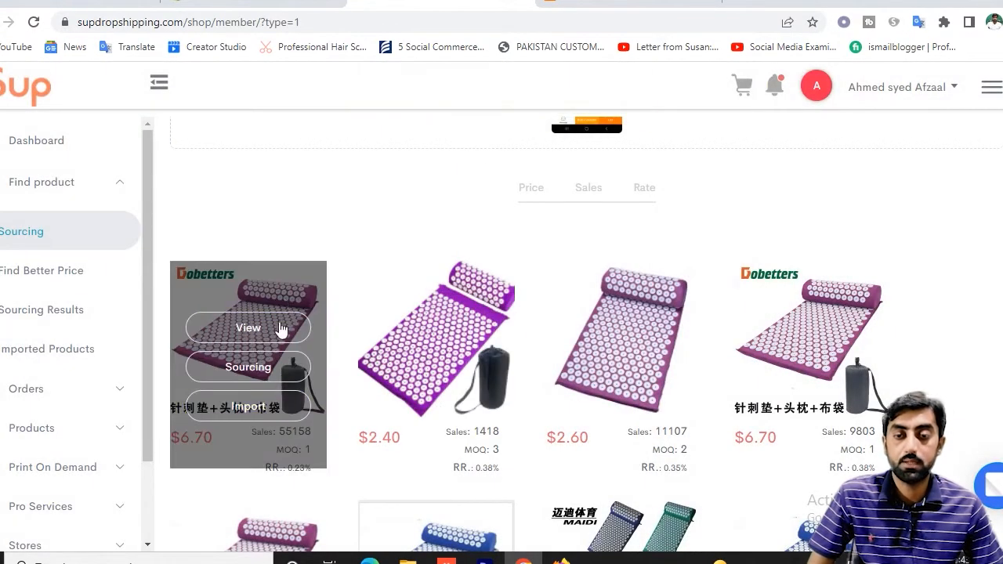
pyautogui.click(265, 408)
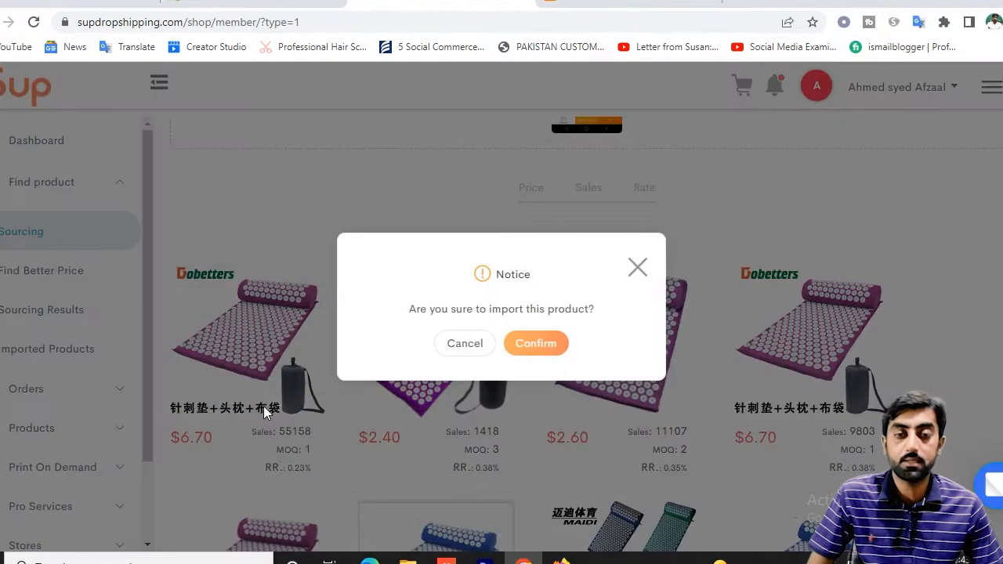
pyautogui.click(537, 344)
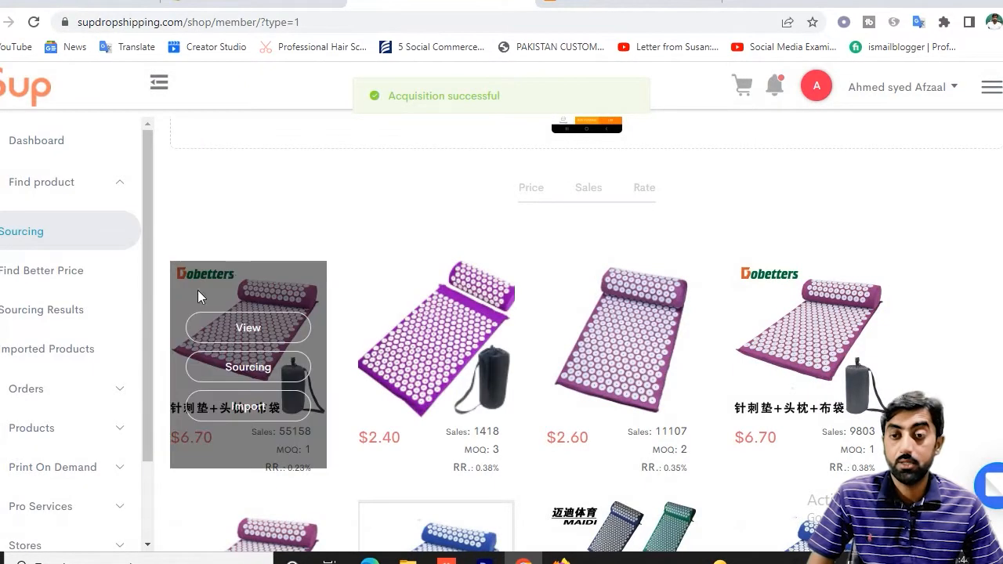
pyautogui.click(66, 350)
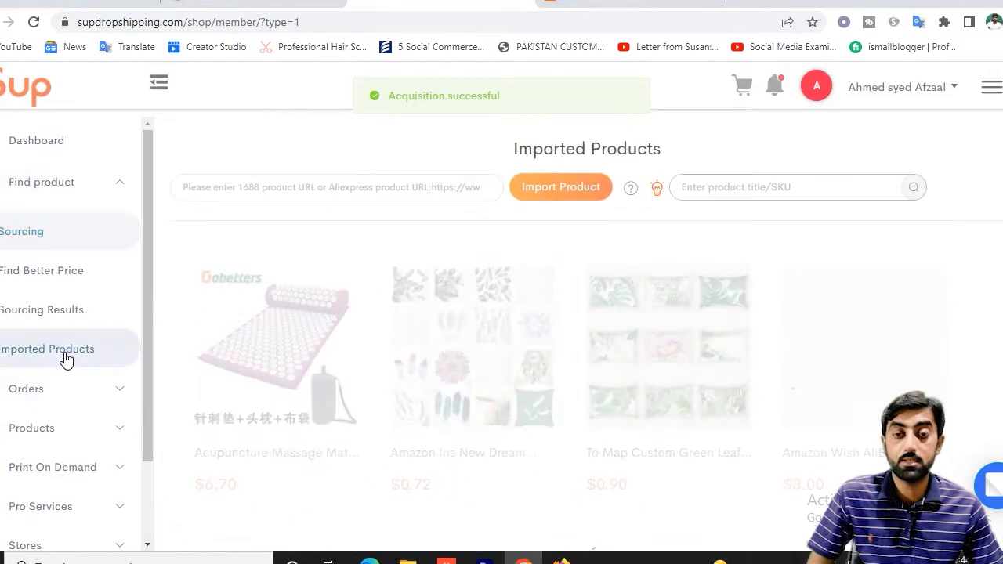
# - Start listing the imported acupuncture mat to the connected Shopify store, shipping from China Warehouse
pyautogui.moveTo(306, 406)
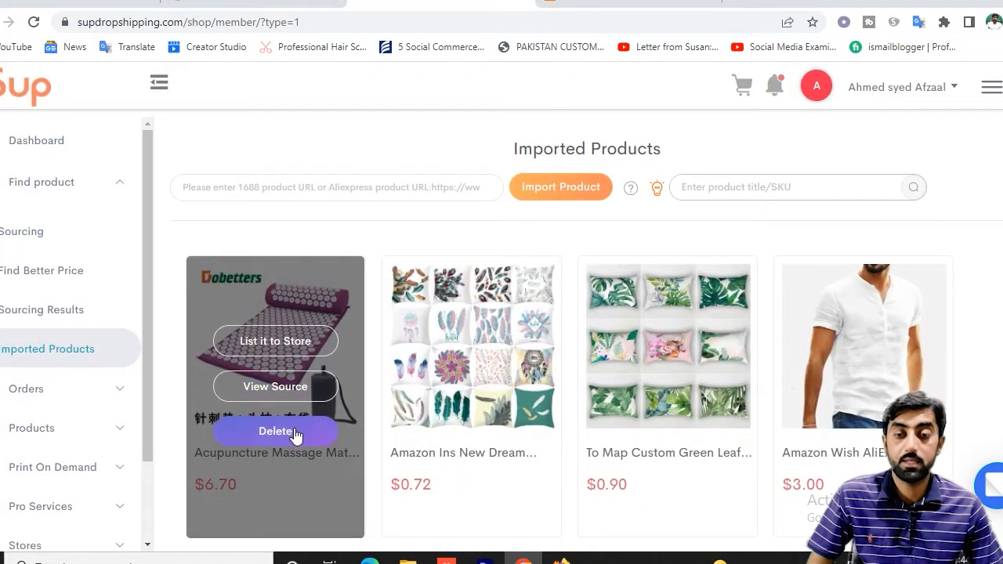
pyautogui.scroll(-2, 301, 364)
pyautogui.scroll(2, 303, 366)
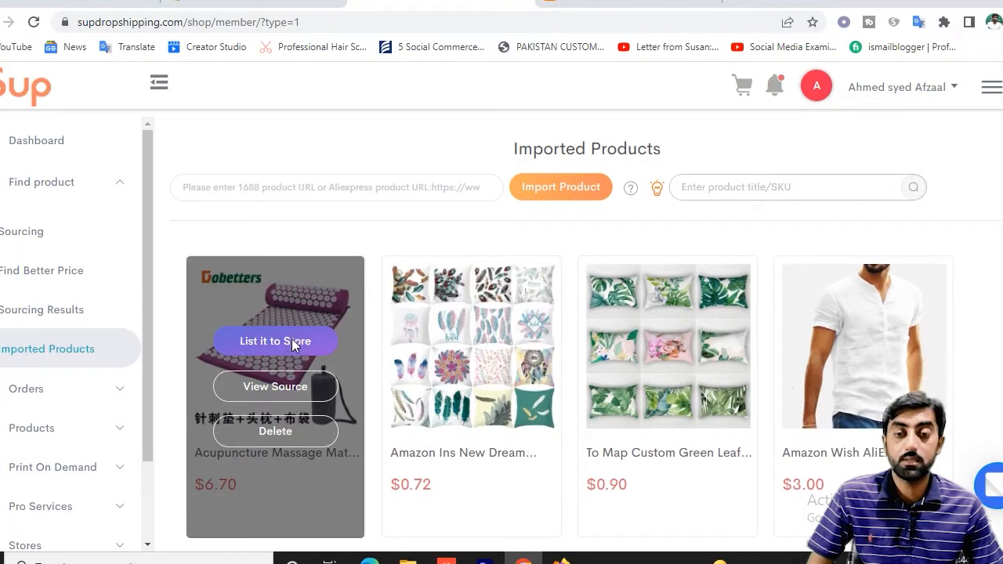
pyautogui.click(292, 342)
pyautogui.click(203, 202)
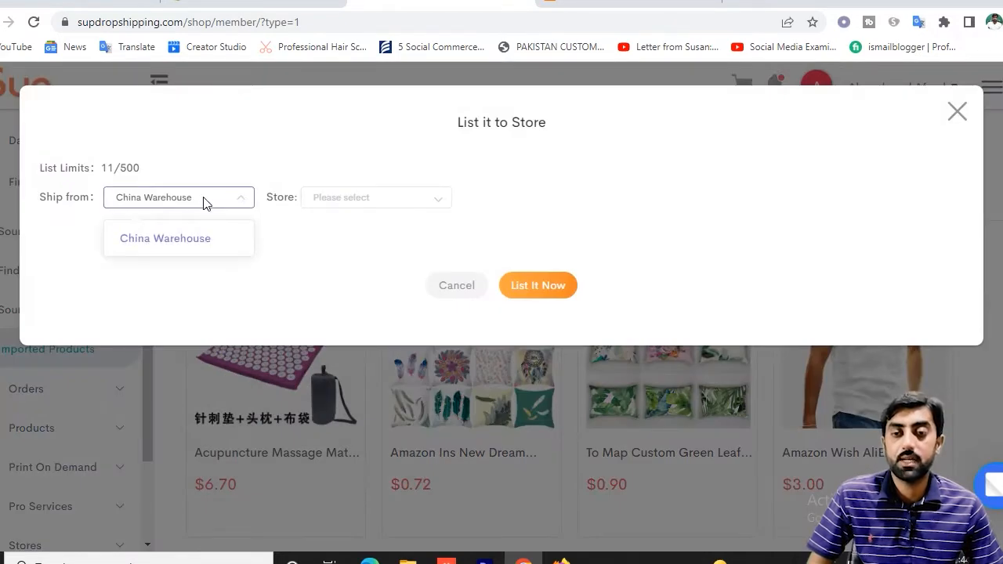
pyautogui.click(192, 243)
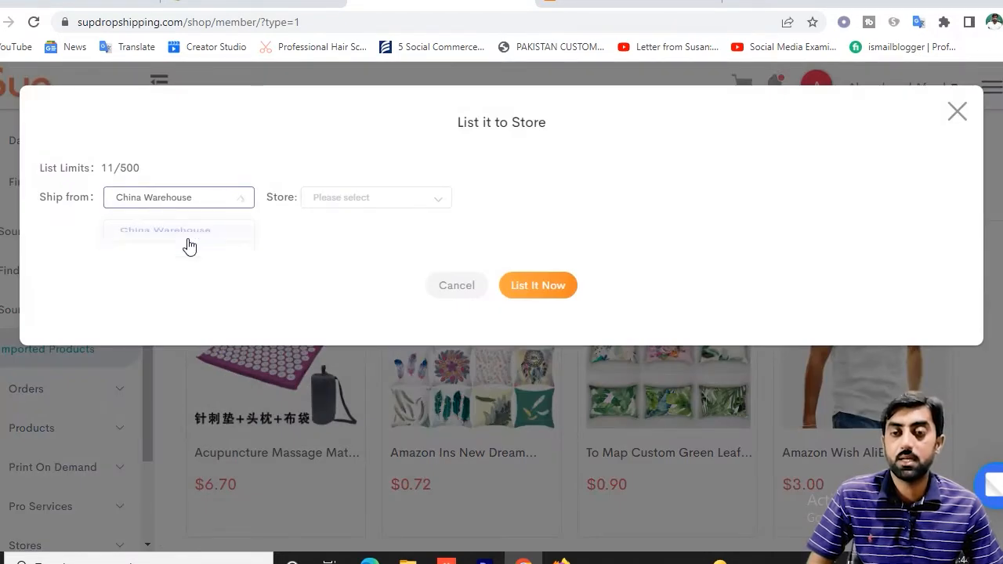
pyautogui.click(392, 204)
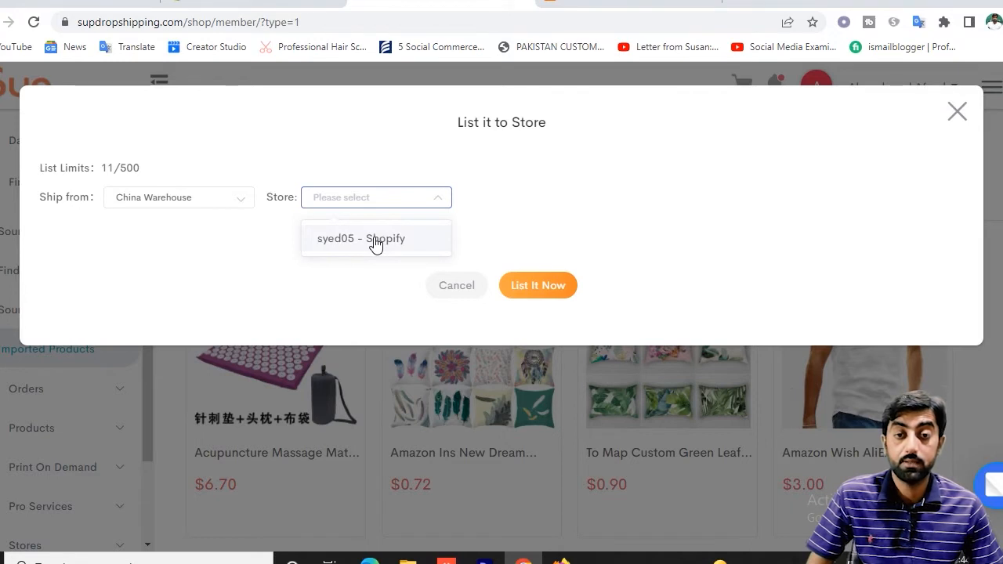
pyautogui.click(375, 243)
# - Examine the mat's variants, comparing their supplier prices and inventory
pyautogui.scroll(-4, 548, 259)
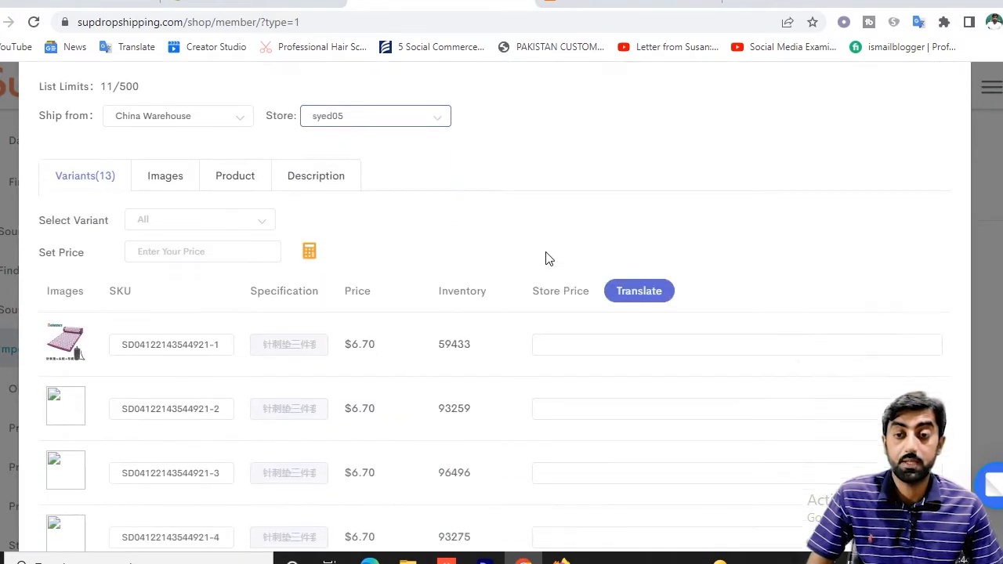
pyautogui.scroll(2, 549, 258)
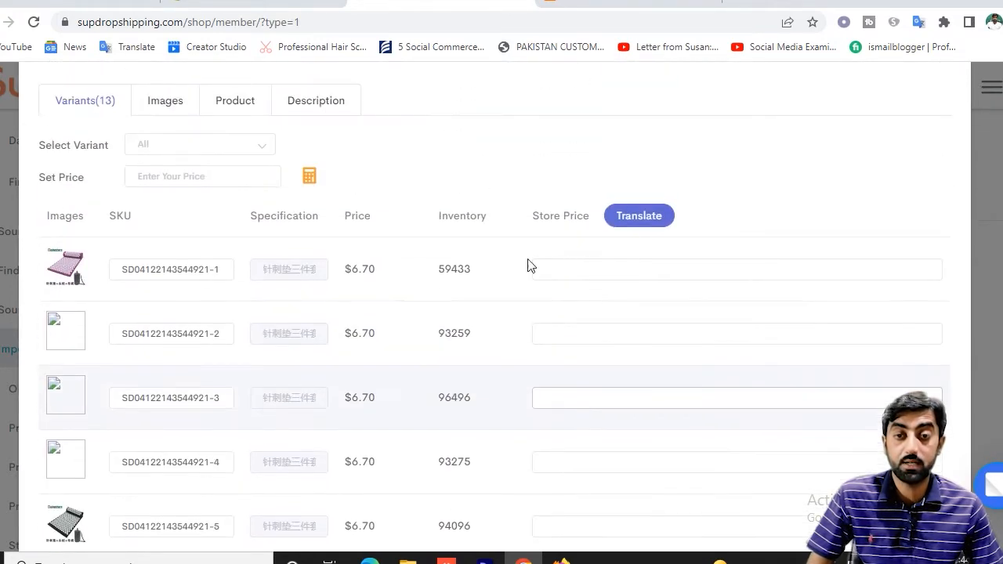
pyautogui.scroll(-2, 393, 281)
pyautogui.scroll(-6, 392, 290)
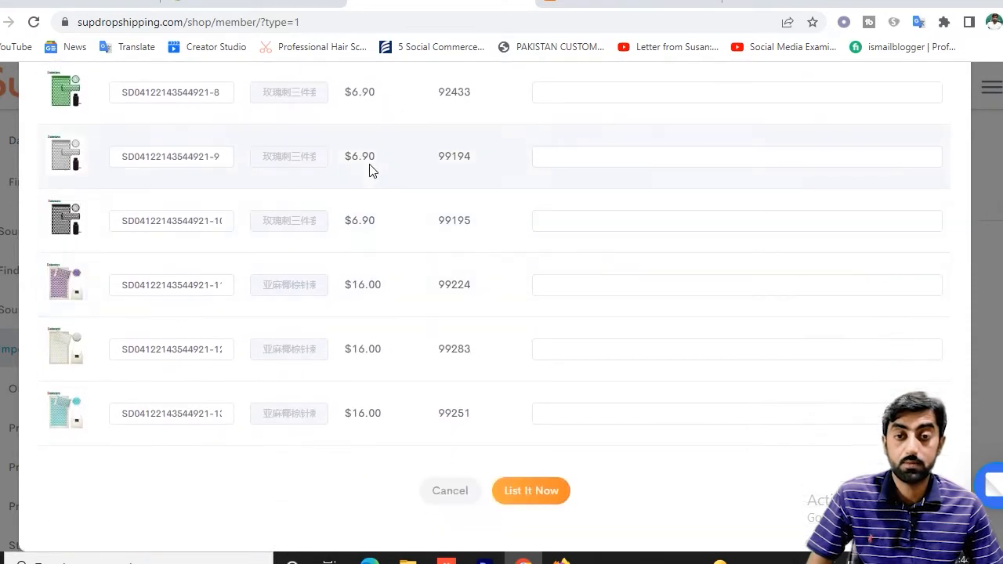
pyautogui.scroll(-1, 396, 250)
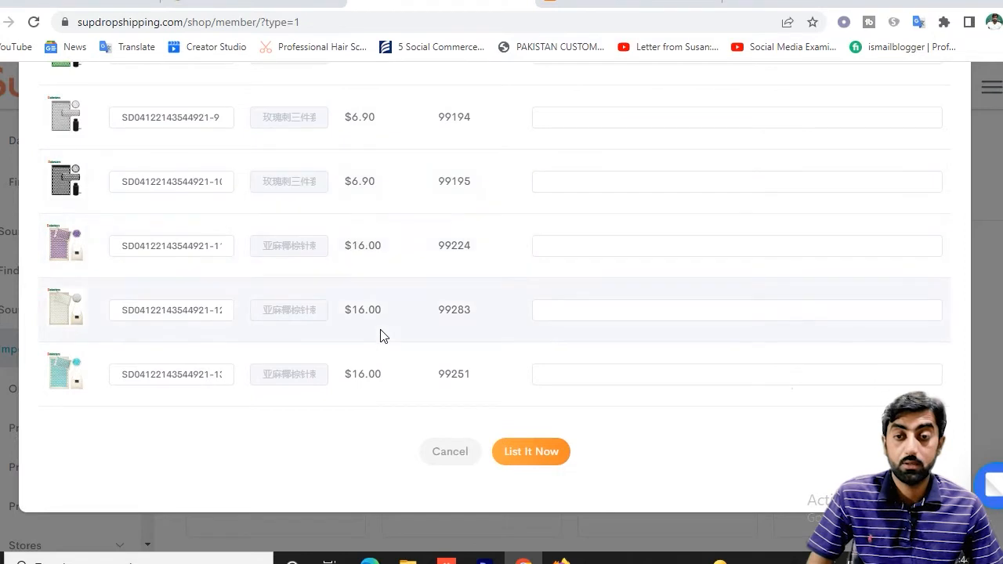
pyautogui.scroll(8, 573, 311)
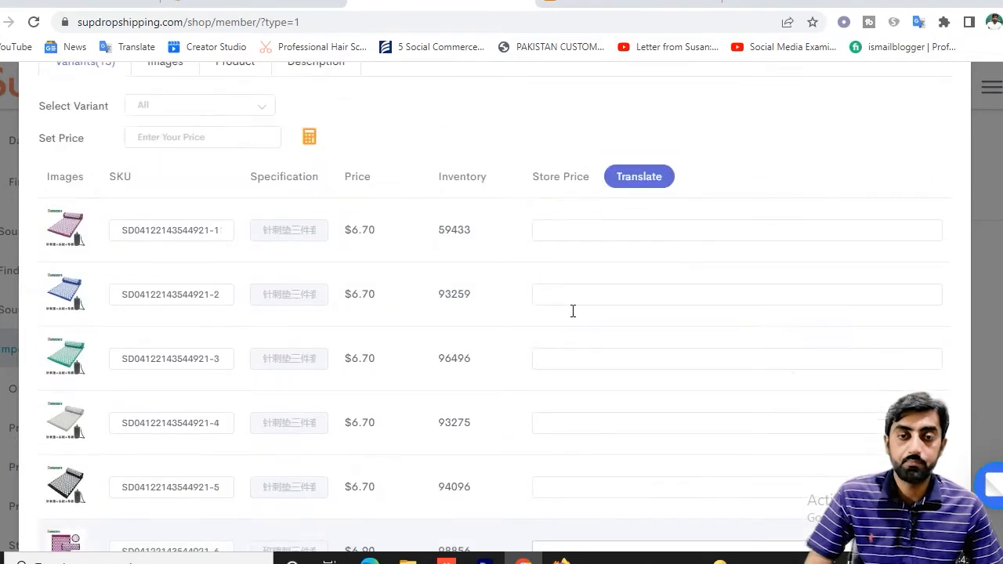
pyautogui.scroll(3, 538, 301)
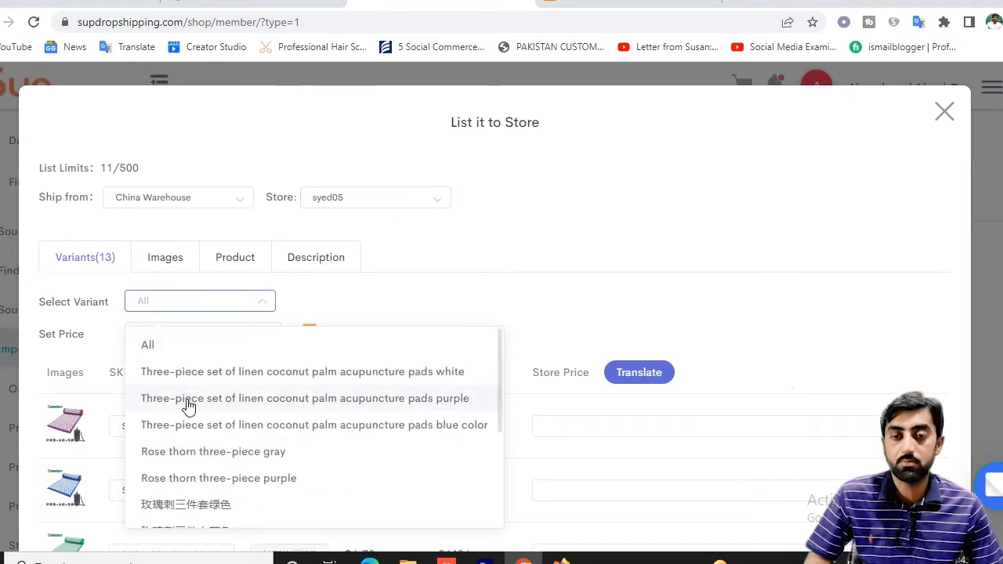
# - Review the selectable variants, keep all of them selected and set their store price to 16.70
pyautogui.scroll(-3, 227, 435)
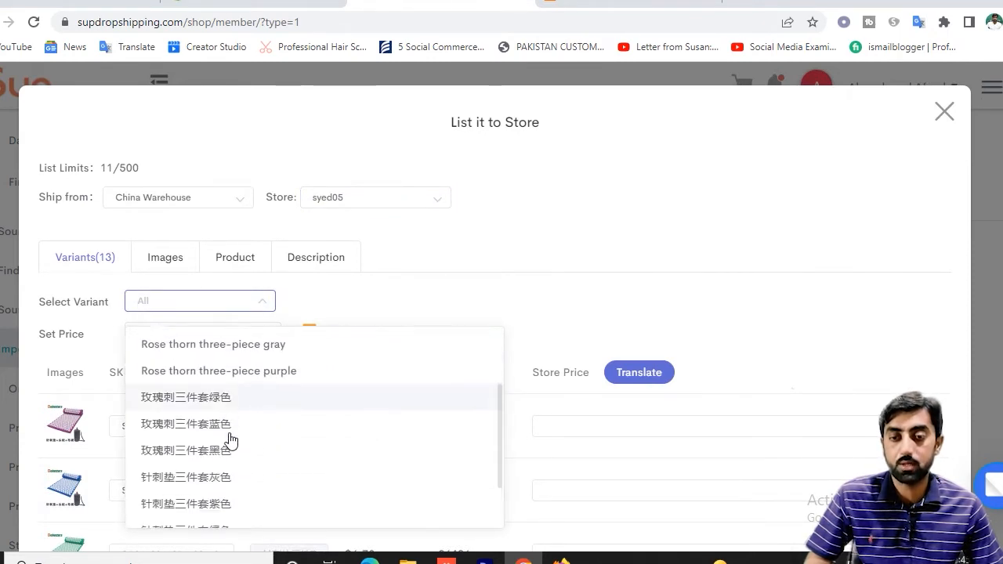
pyautogui.scroll(4, 206, 435)
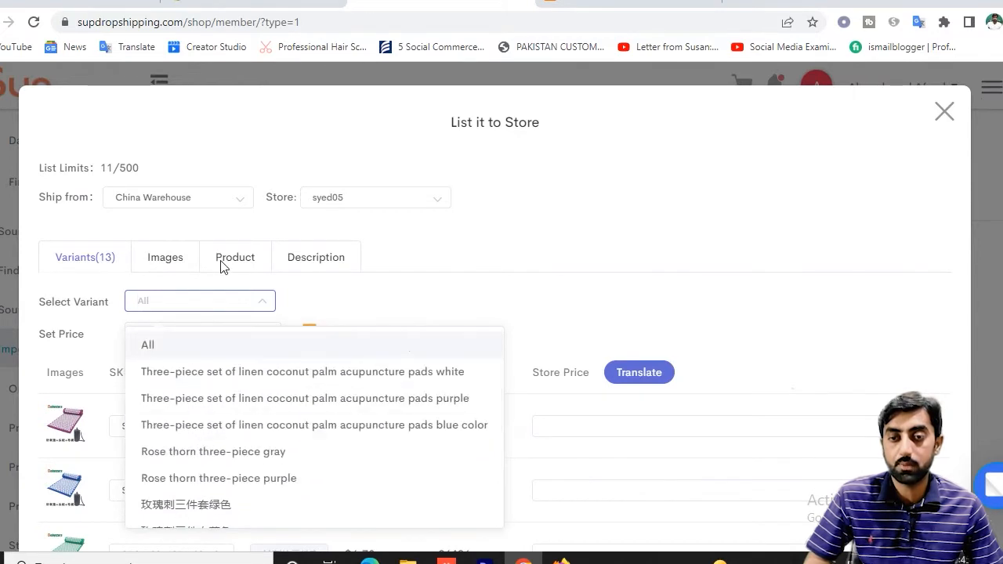
pyautogui.click(351, 302)
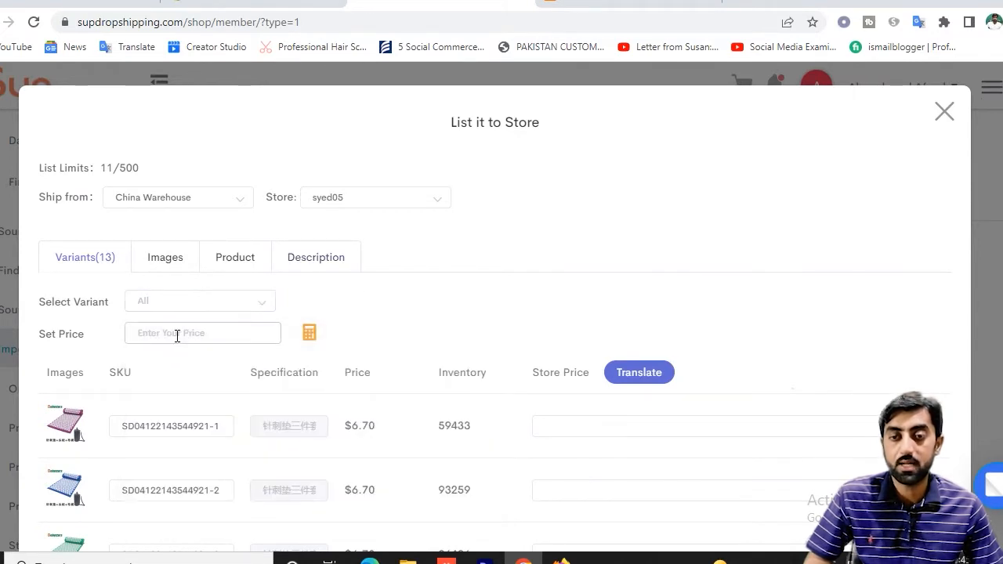
pyautogui.click(176, 335)
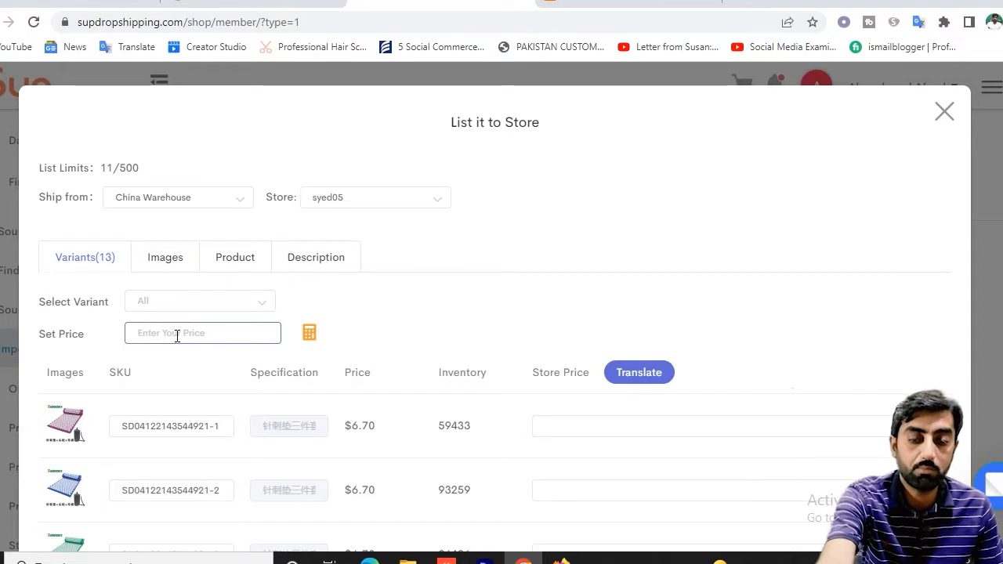
pyautogui.write('16.70')
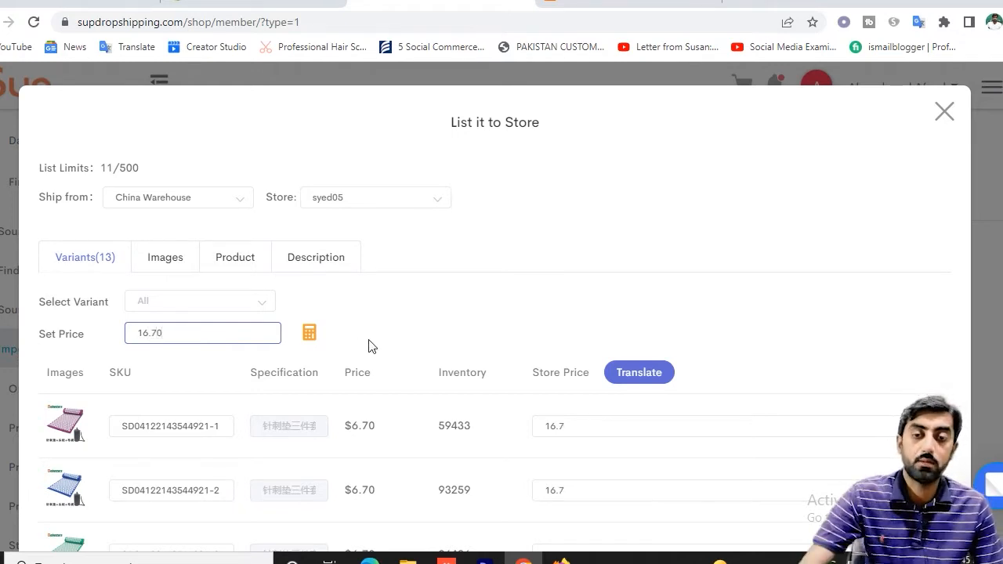
# - Set the store price of the sixth, seventh and eighth variants to 16.90
pyautogui.scroll(-1, 372, 347)
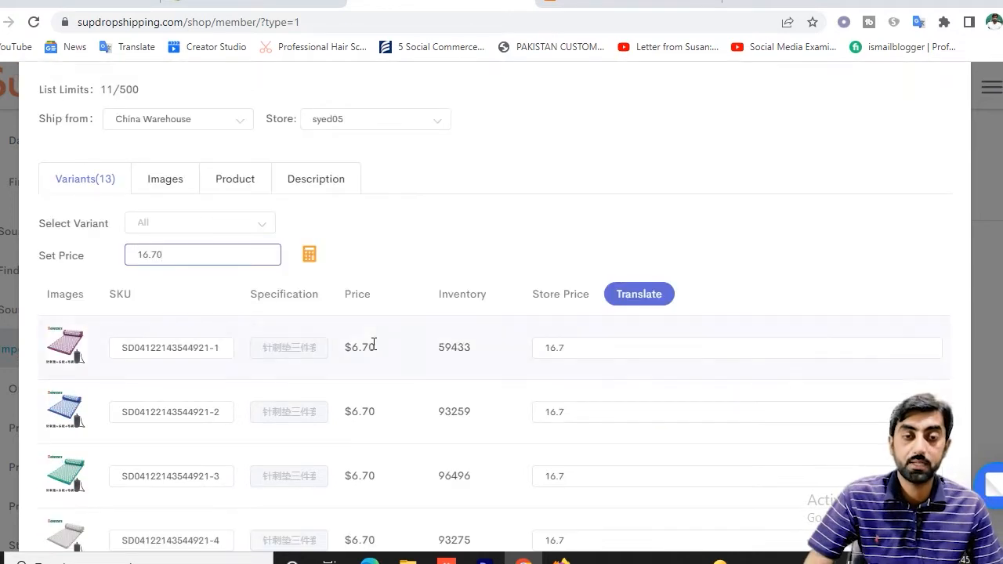
pyautogui.scroll(-1, 650, 399)
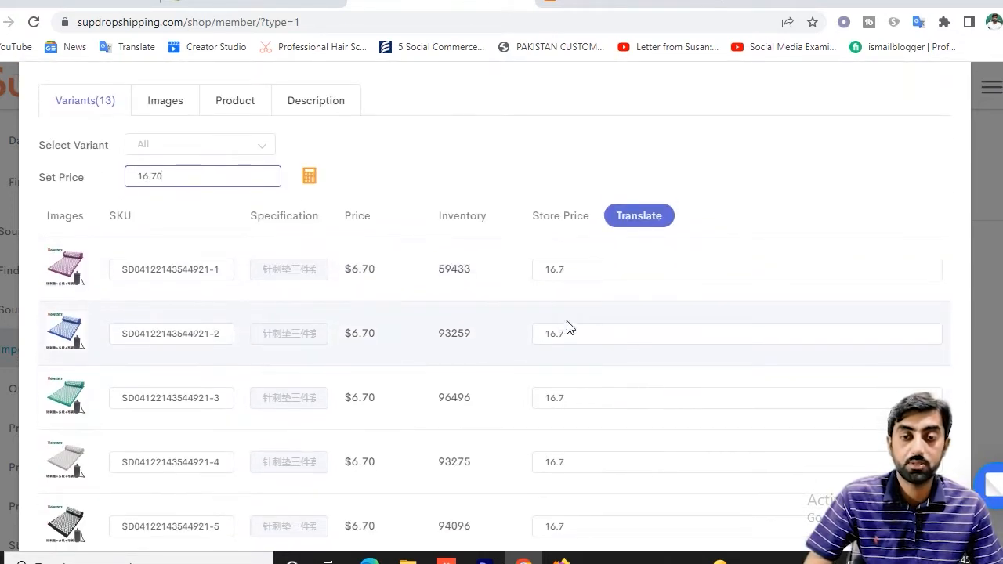
pyautogui.scroll(-1, 560, 391)
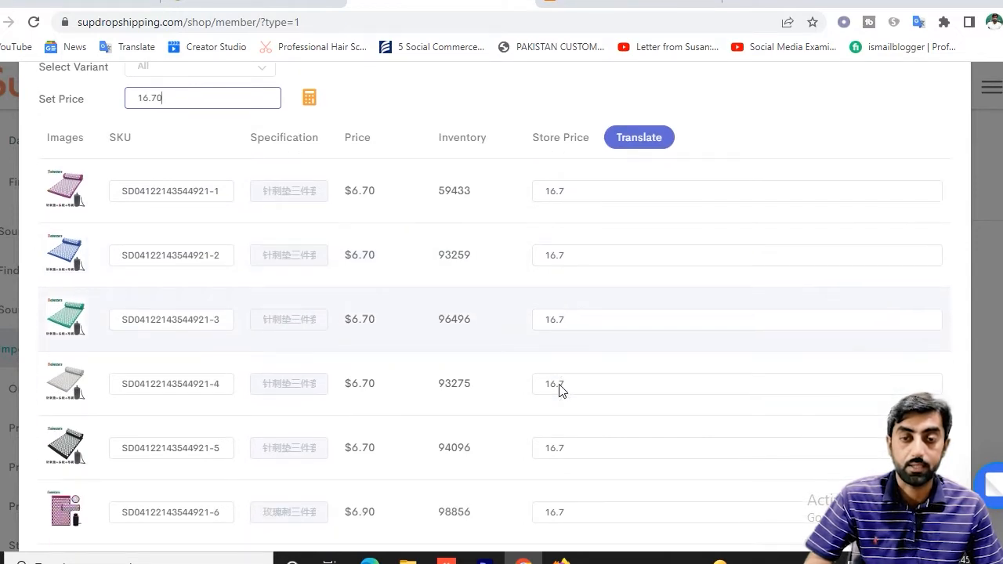
pyautogui.scroll(-1, 540, 397)
pyautogui.scroll(-1, 535, 397)
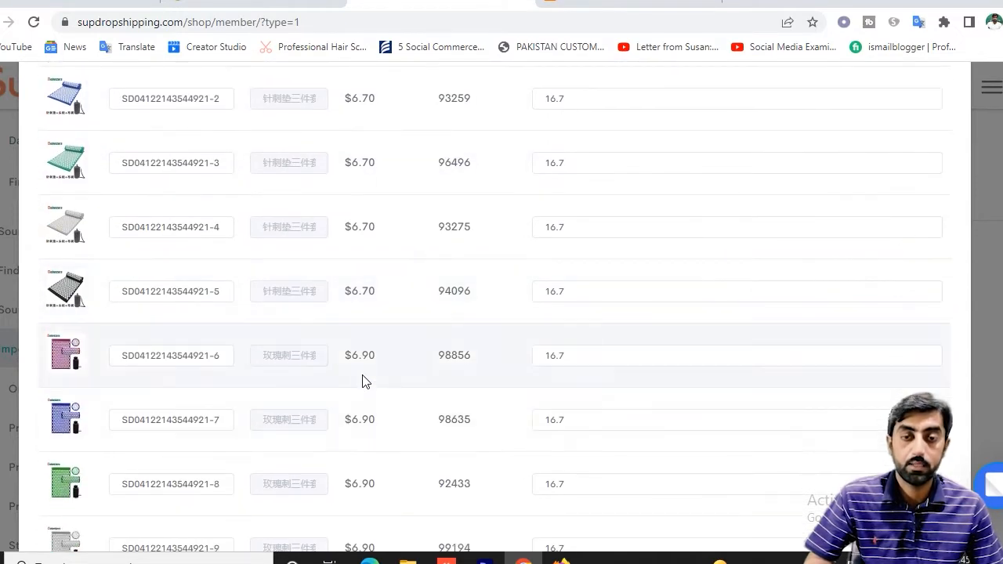
pyautogui.scroll(-1, 571, 355)
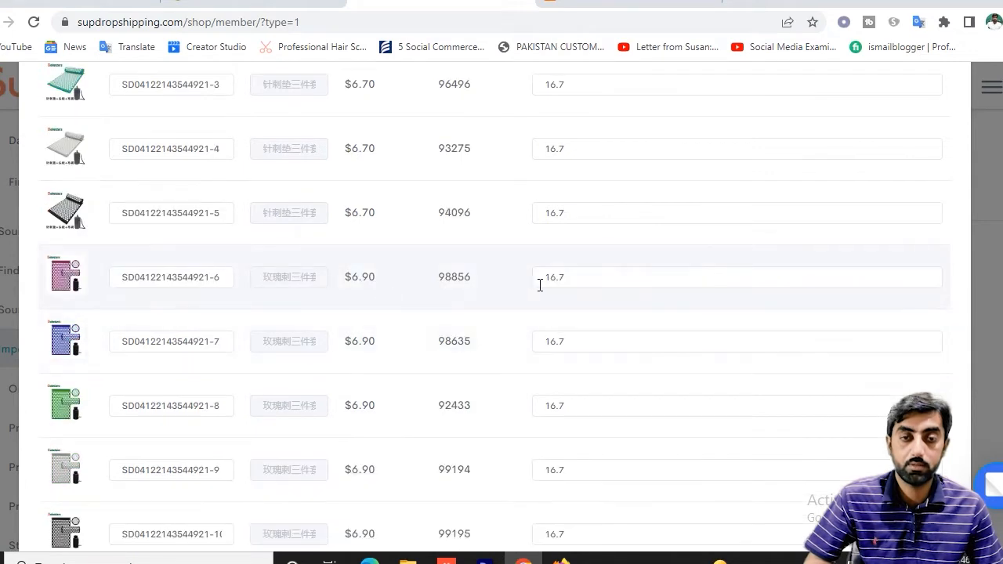
pyautogui.click(588, 278)
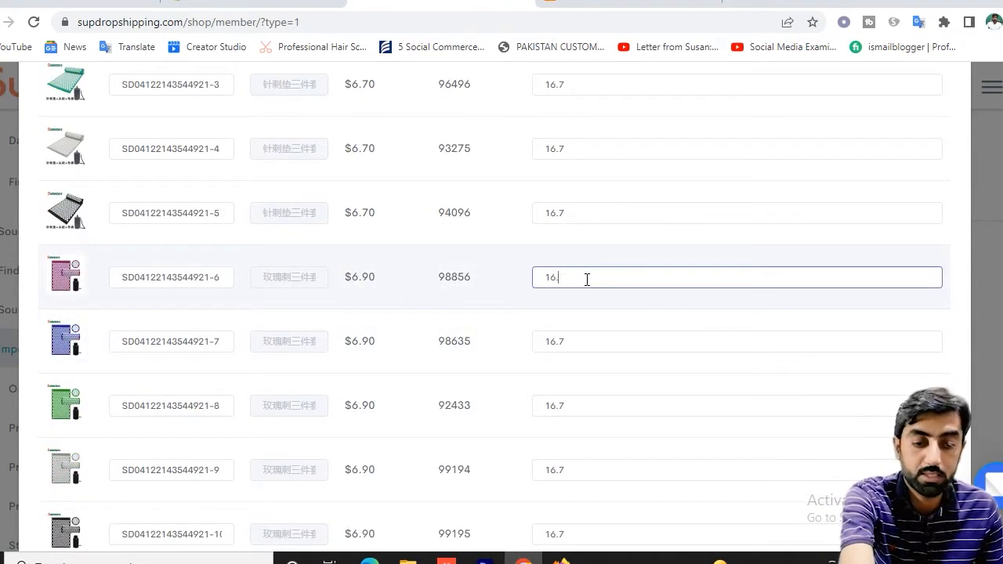
pyautogui.click(608, 343)
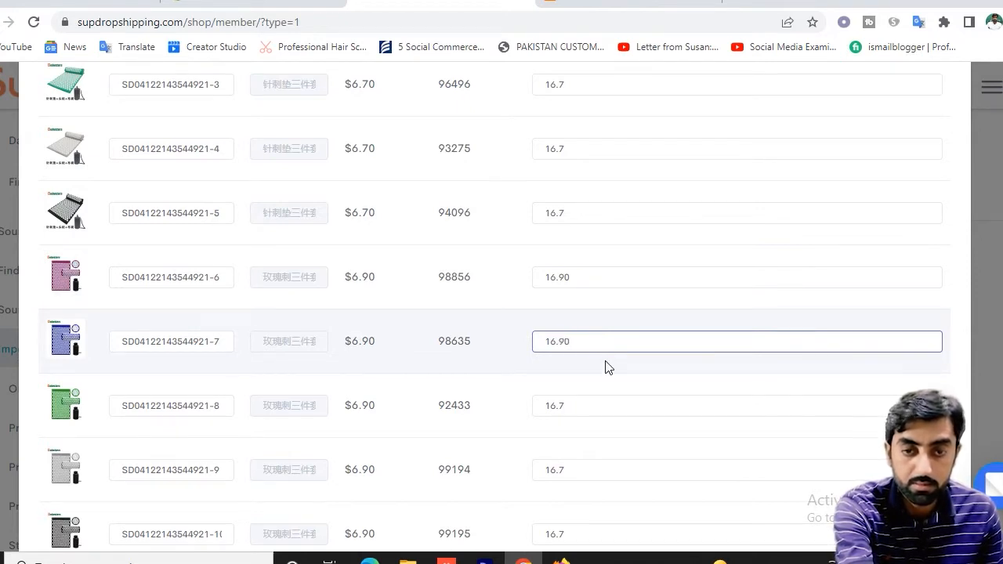
pyautogui.scroll(-1, 622, 396)
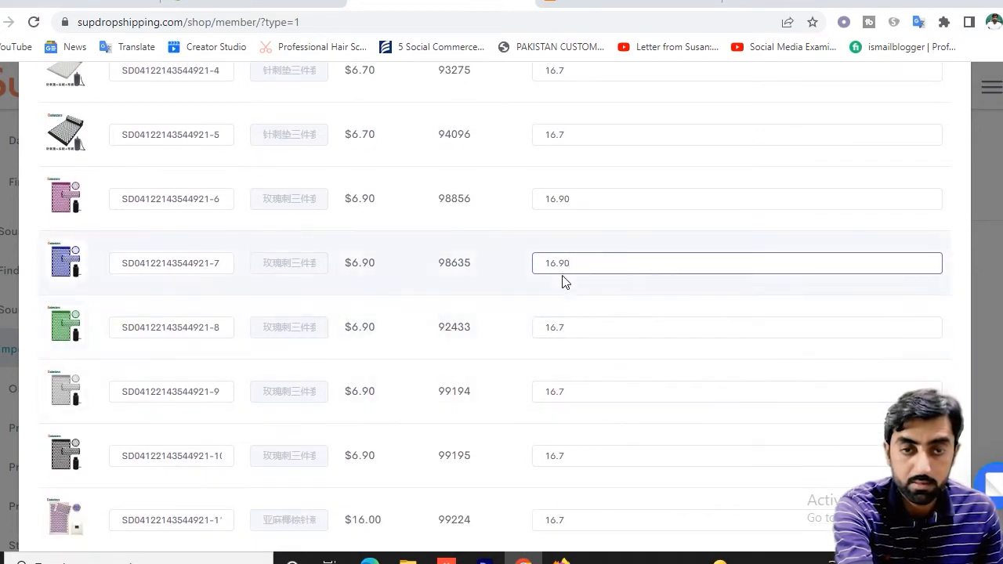
pyautogui.moveTo(547, 265); pyautogui.dragTo(581, 265)
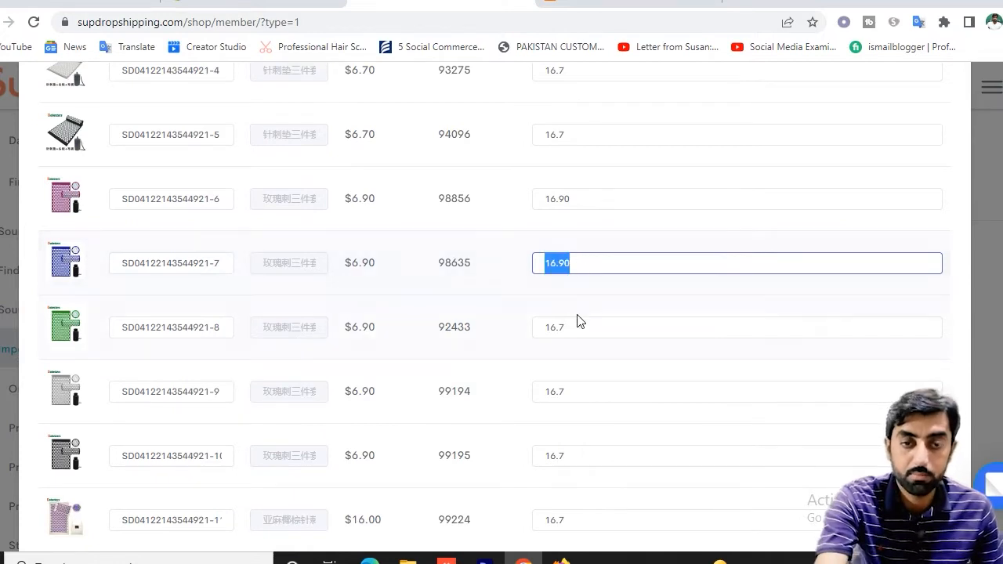
pyautogui.moveTo(550, 328); pyautogui.dragTo(578, 326)
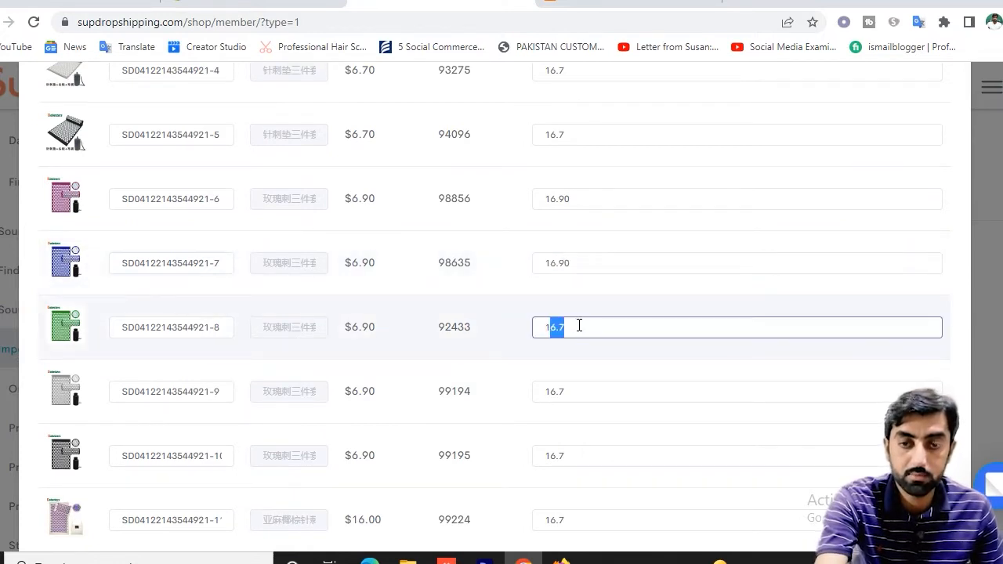
pyautogui.write('6.90')
# - Review the images selected for the listing and open its product details
pyautogui.scroll(10, 549, 432)
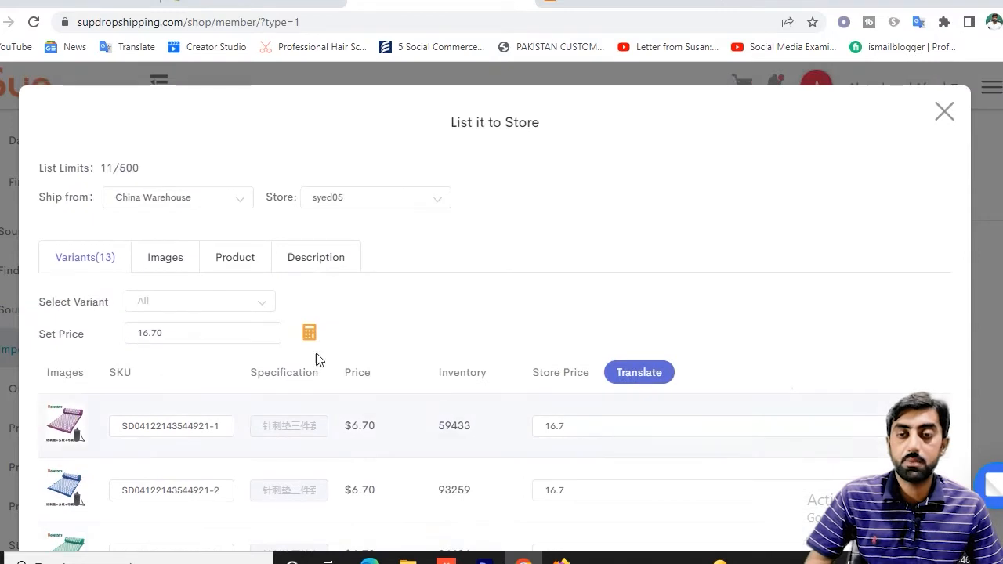
pyautogui.click(166, 259)
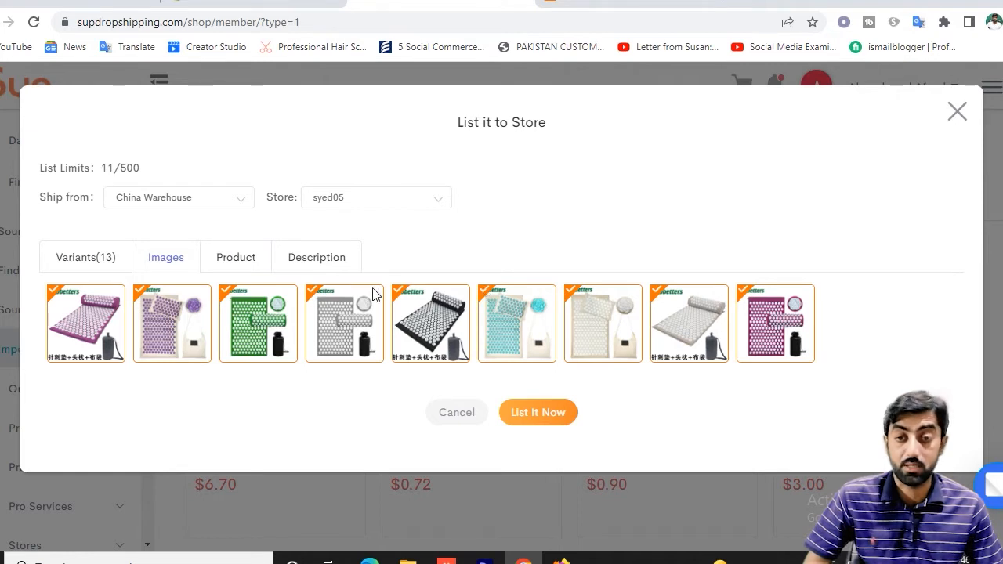
pyautogui.click(239, 267)
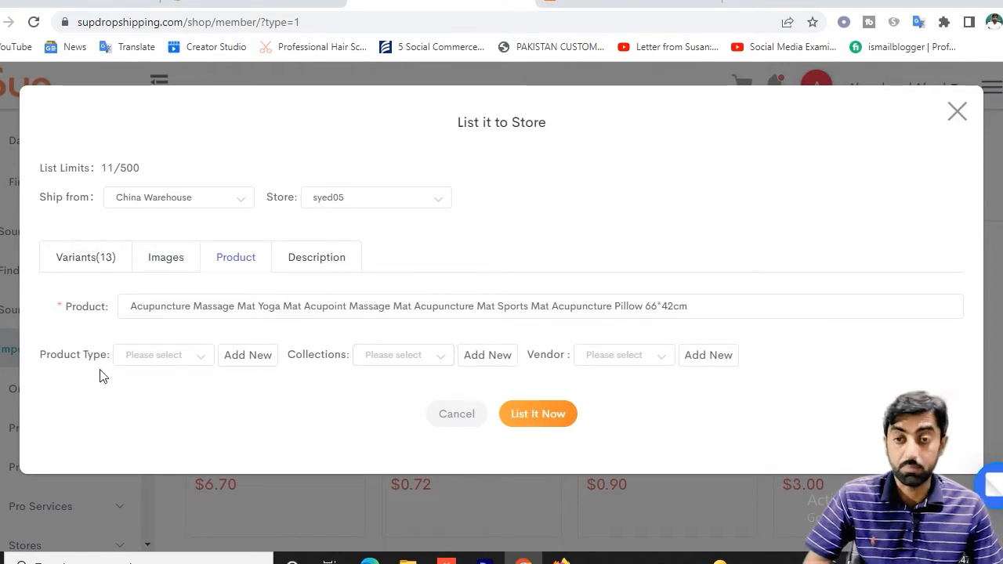
# - Add a new product type named "yoga mate" and assign it to the mat
pyautogui.click(171, 356)
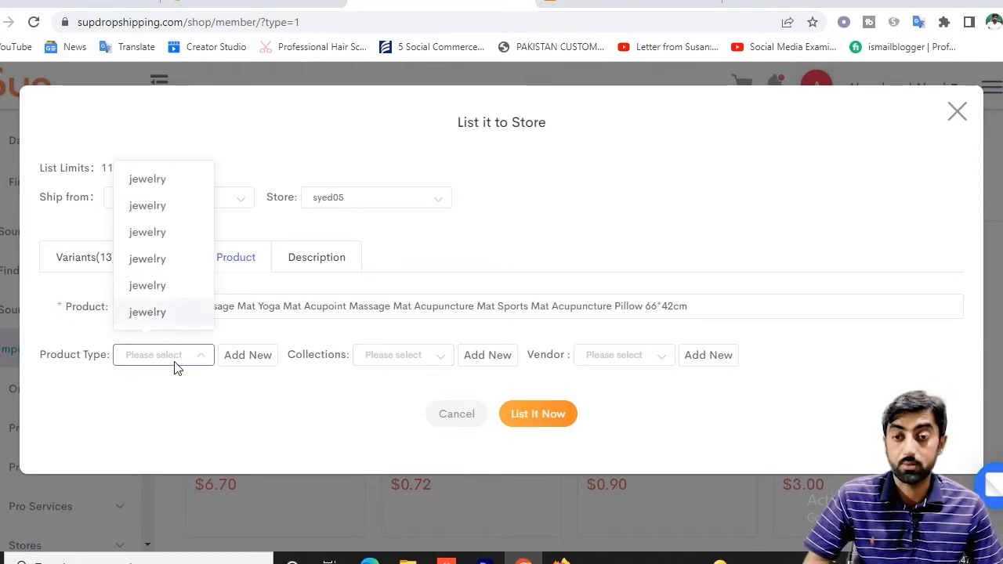
pyautogui.click(239, 359)
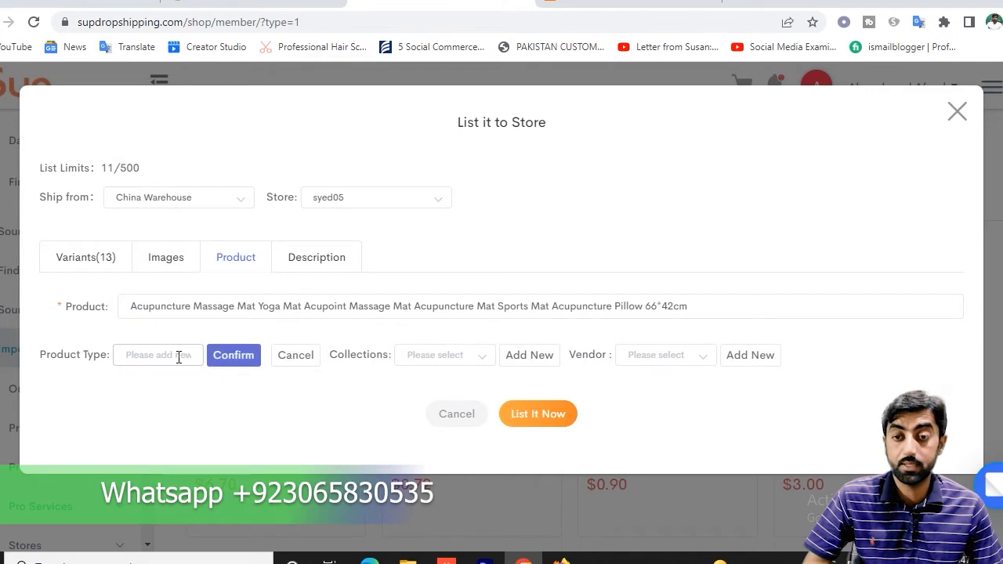
pyautogui.write('yoga mate')
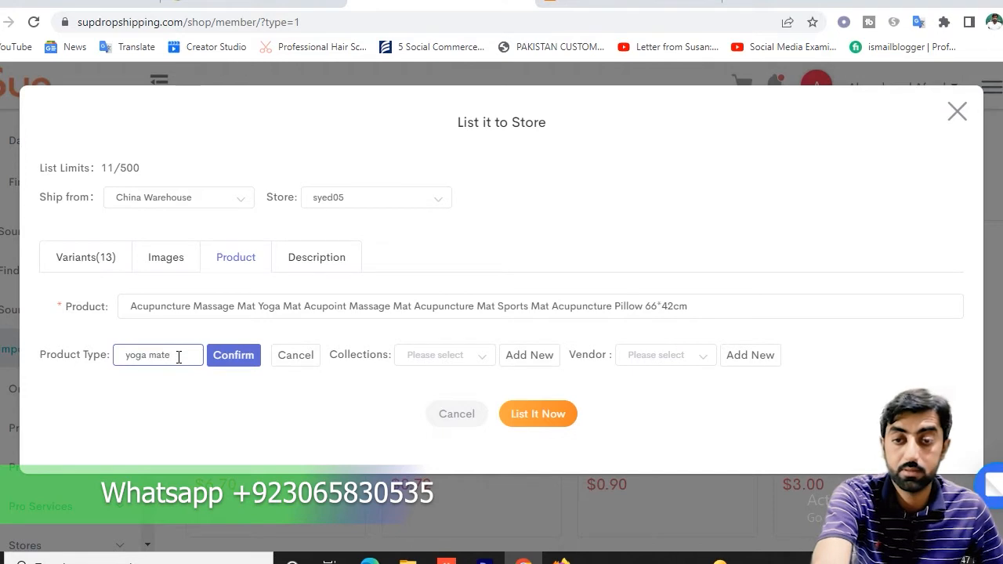
pyautogui.click(228, 364)
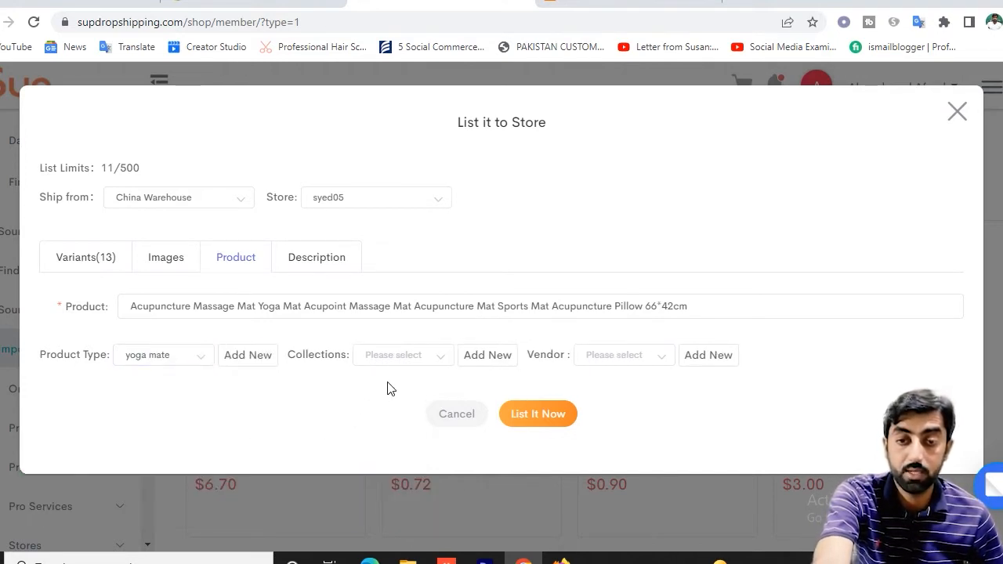
# - Add a new collection named "Yoga Mate" and set the mat's vendor to syed05
pyautogui.click(429, 360)
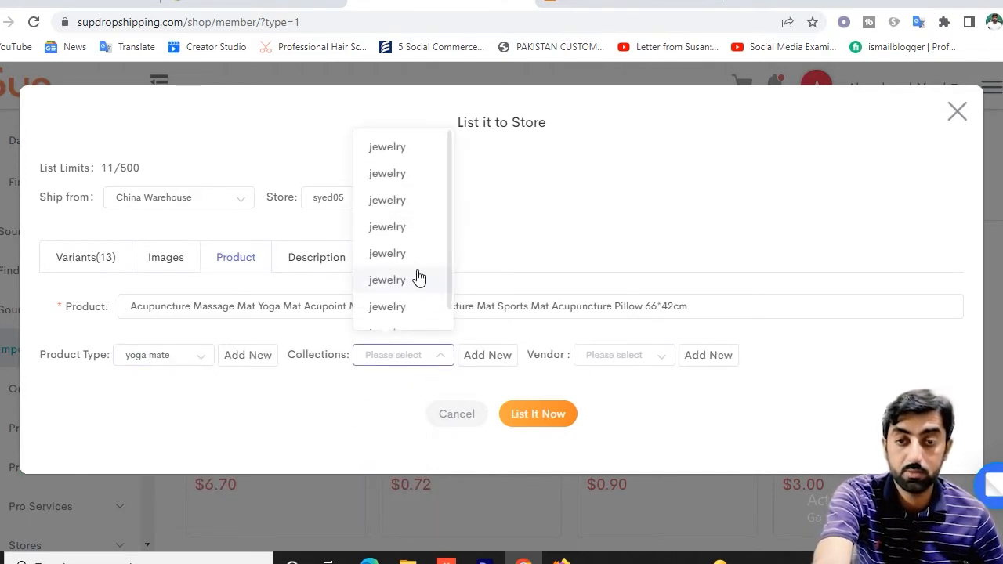
pyautogui.click(487, 355)
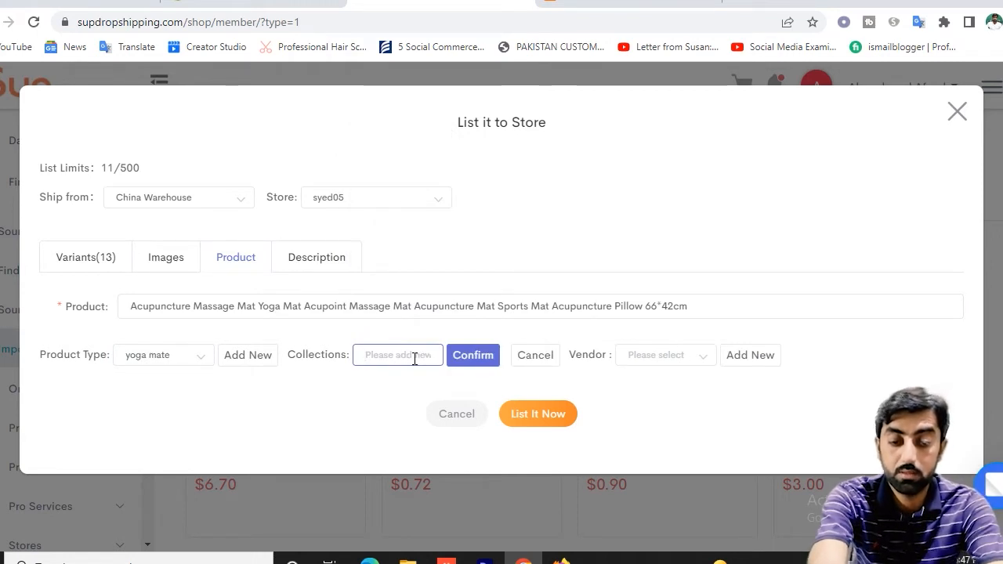
pyautogui.write('Yoga Mate')
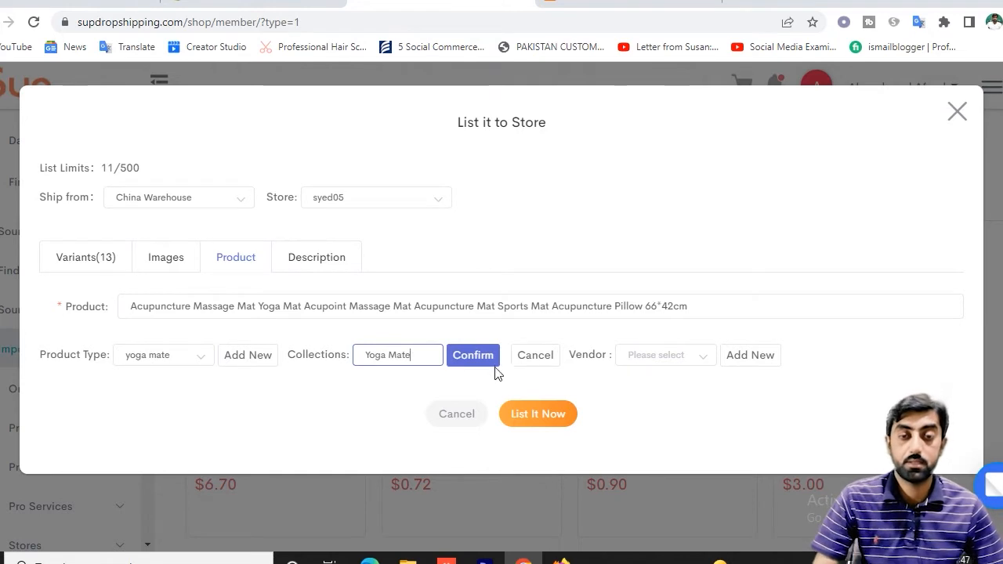
pyautogui.click(473, 355)
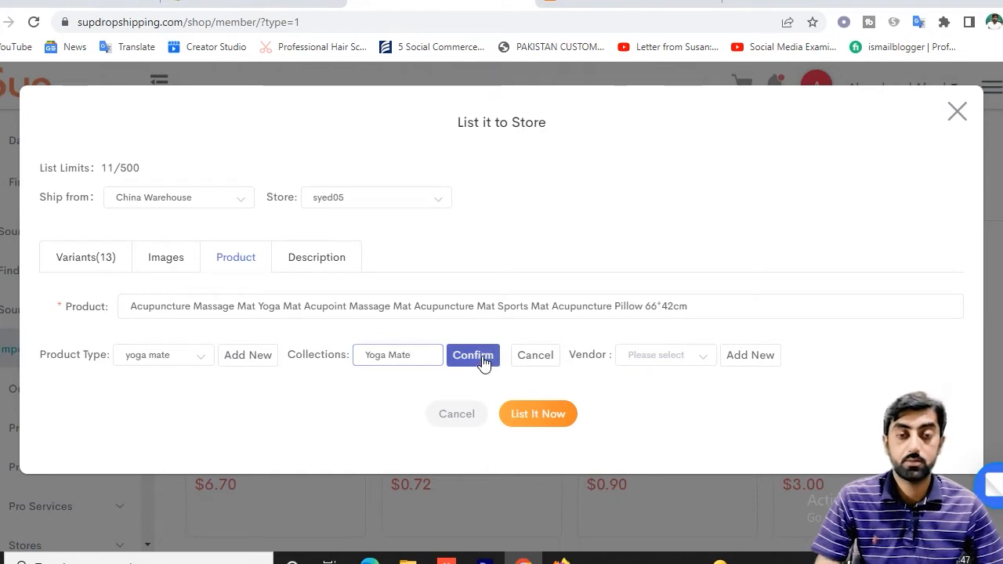
pyautogui.click(633, 364)
pyautogui.click(620, 401)
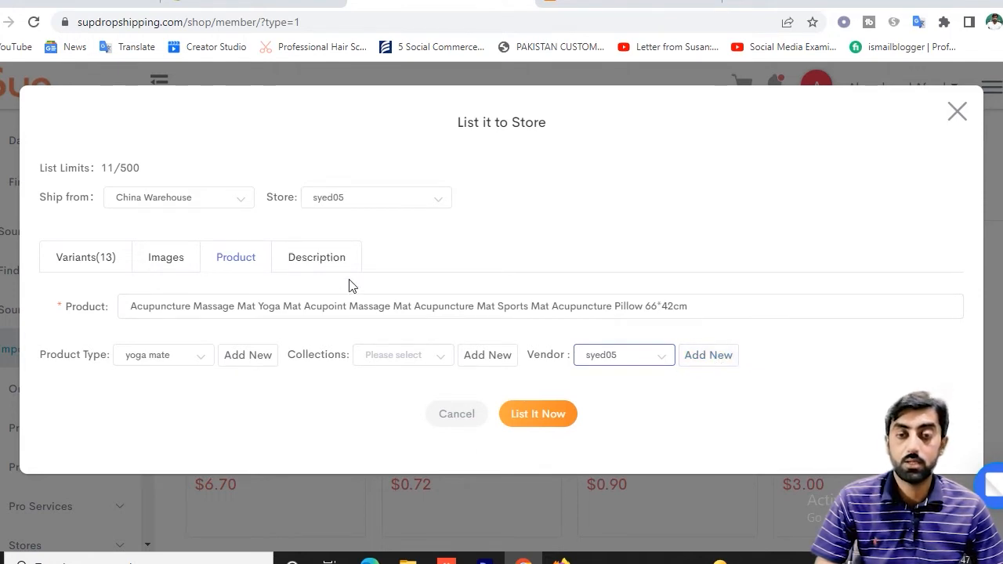
# - Check the mat's description and variant prices and list the product to the store
pyautogui.click(328, 262)
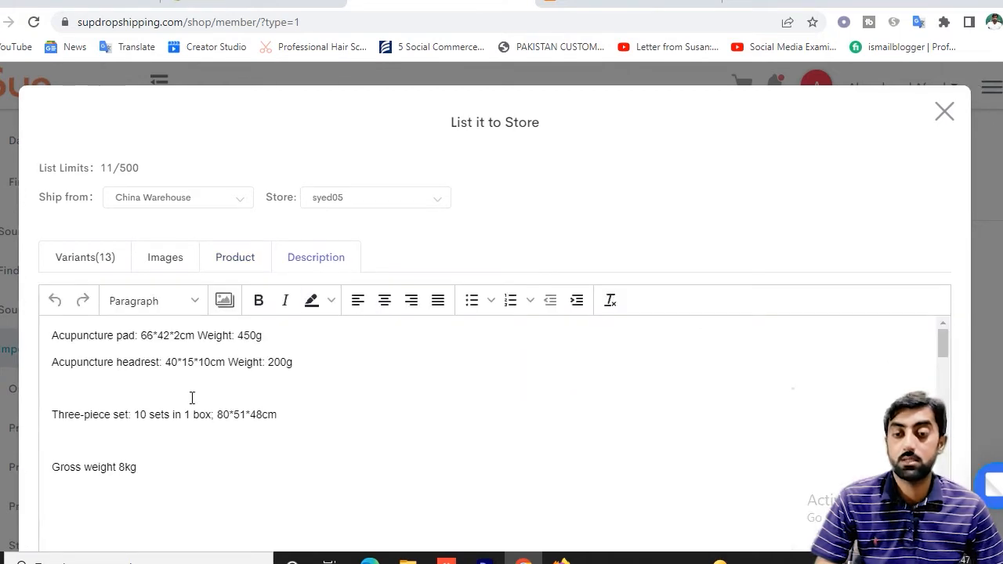
pyautogui.scroll(-5, 192, 398)
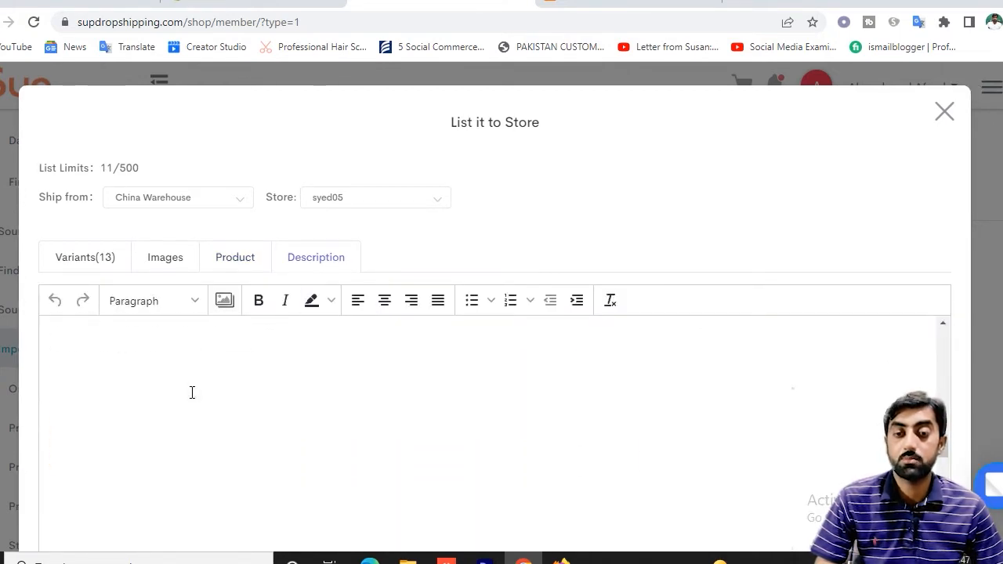
pyautogui.scroll(-5, 192, 391)
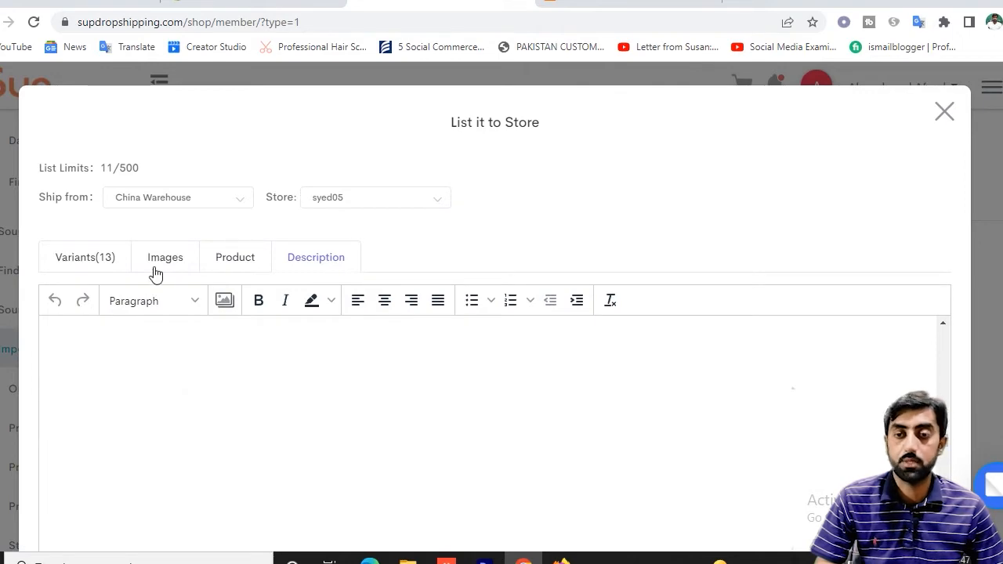
pyautogui.click(99, 264)
pyautogui.scroll(-10, 690, 415)
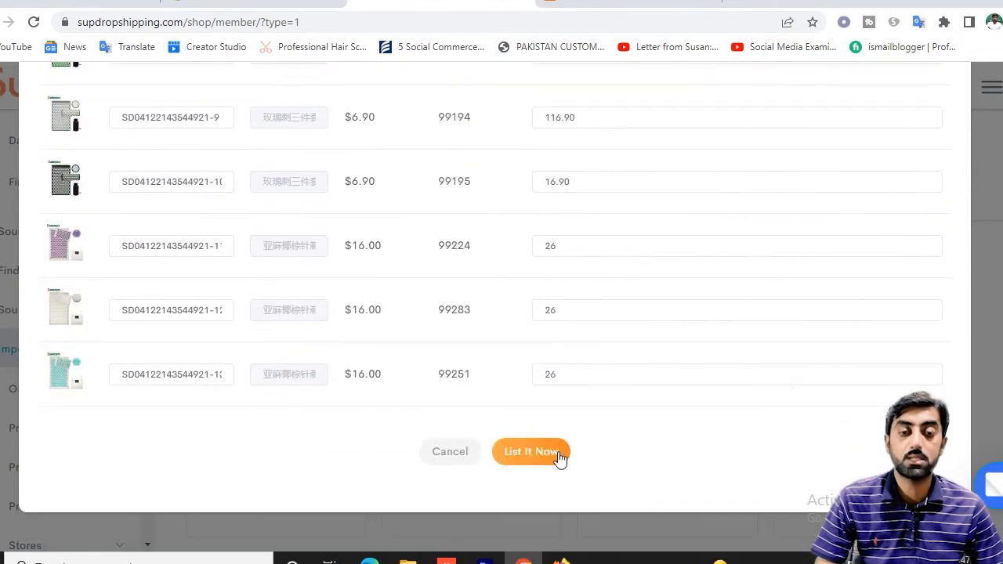
pyautogui.click(540, 453)
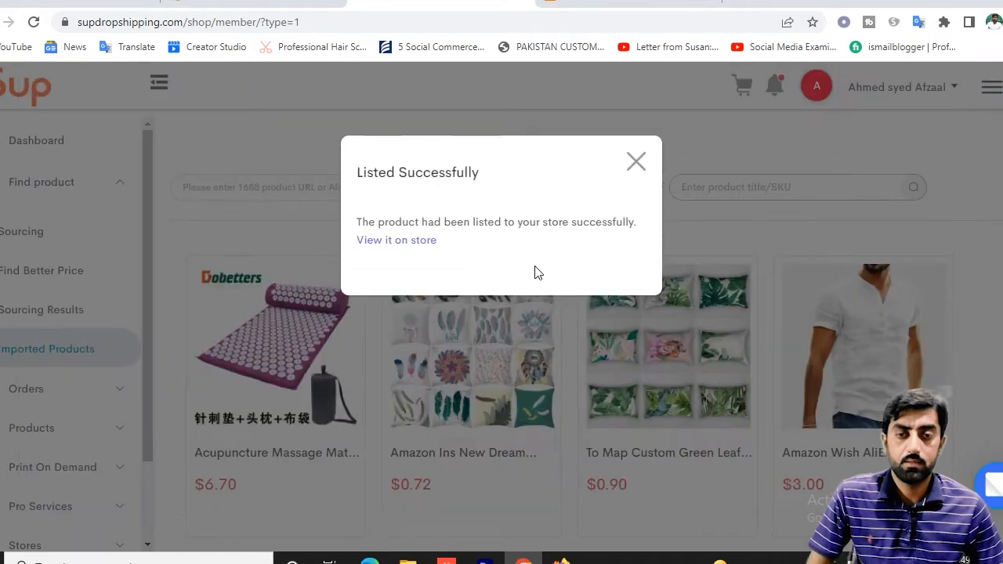
# - View the listed mat in the Shopify admin and check its description, media, product type and vendor
pyautogui.click(403, 245)
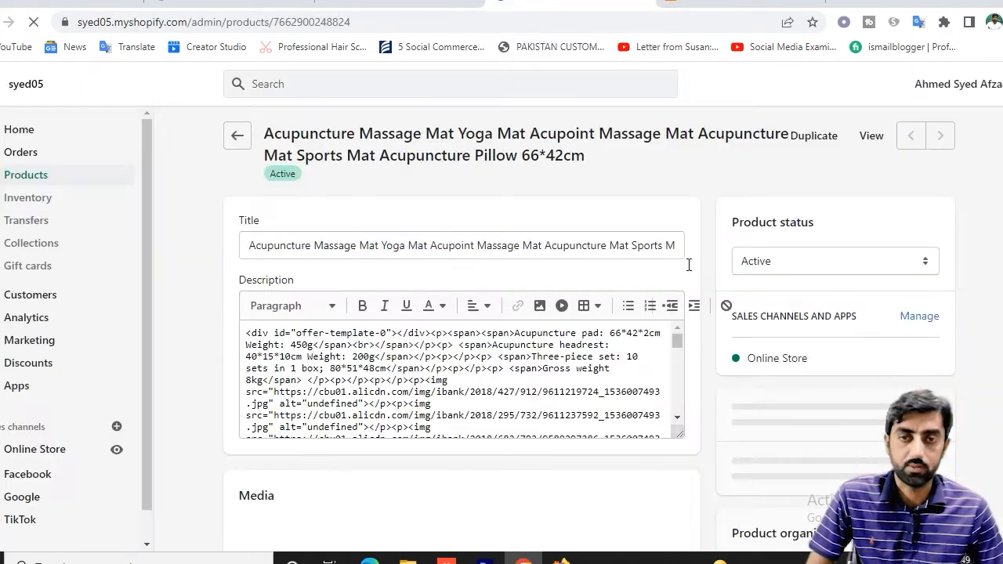
pyautogui.scroll(-2, 708, 217)
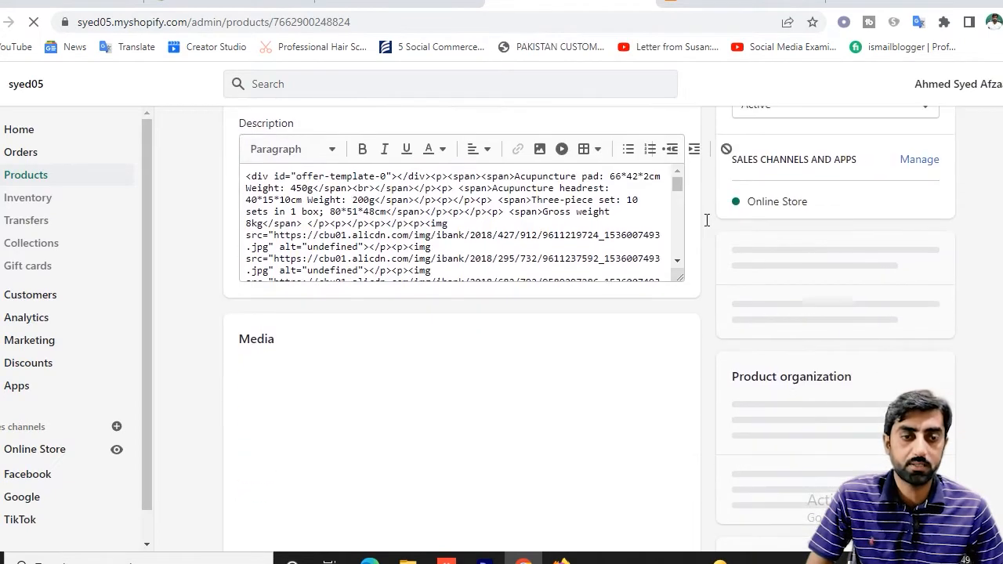
pyautogui.scroll(-3, 752, 275)
pyautogui.scroll(-1, 752, 275)
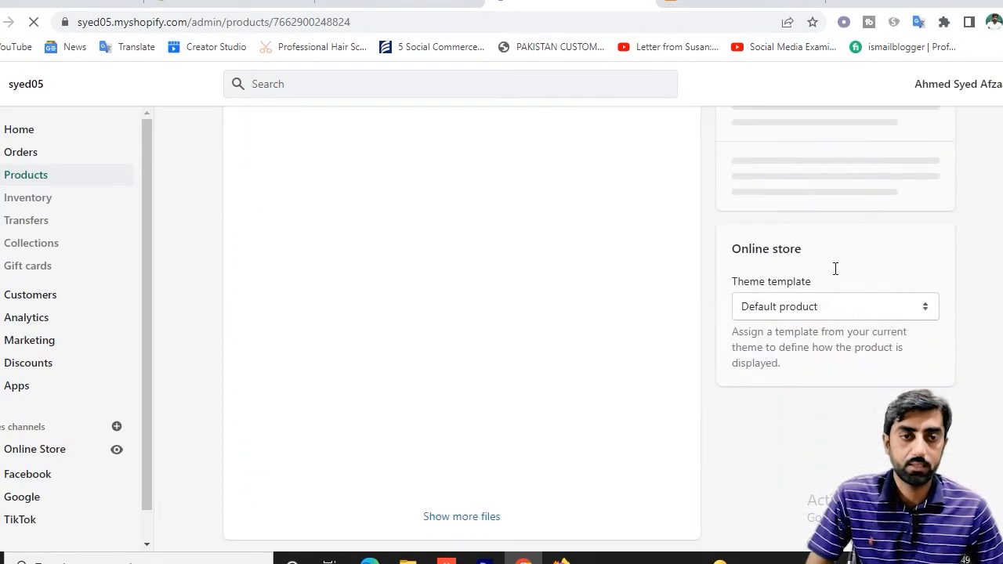
pyautogui.scroll(6, 795, 251)
pyautogui.scroll(-3, 701, 267)
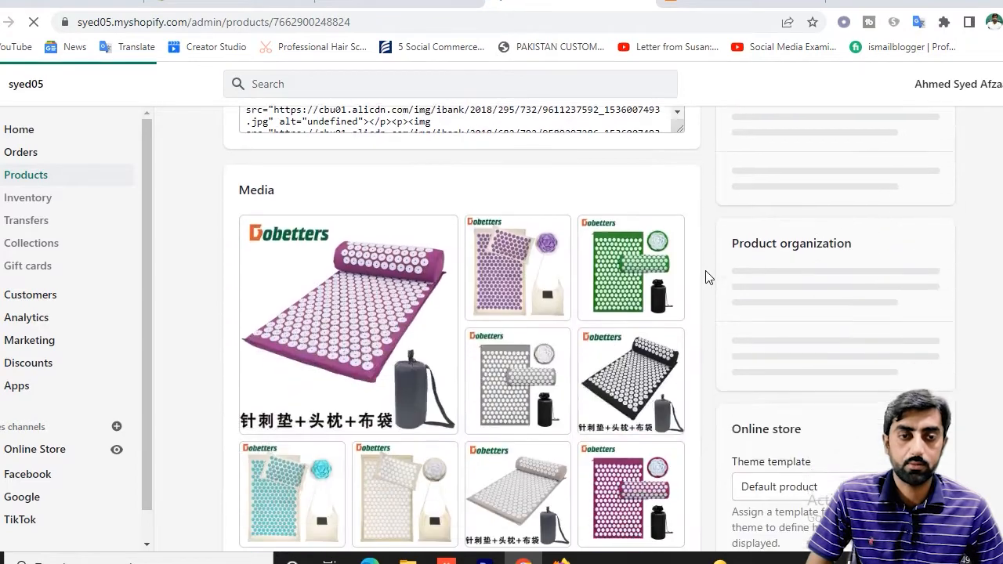
pyautogui.scroll(-2, 703, 285)
pyautogui.scroll(-1, 703, 286)
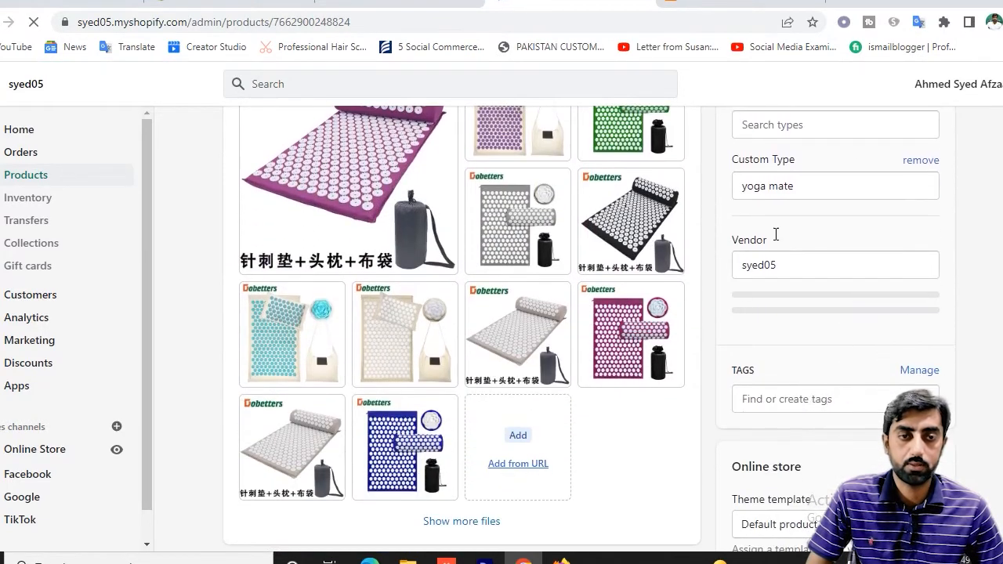
# - Examine the mat's specification options, variant prices and search engine listing preview
pyautogui.scroll(-3, 752, 220)
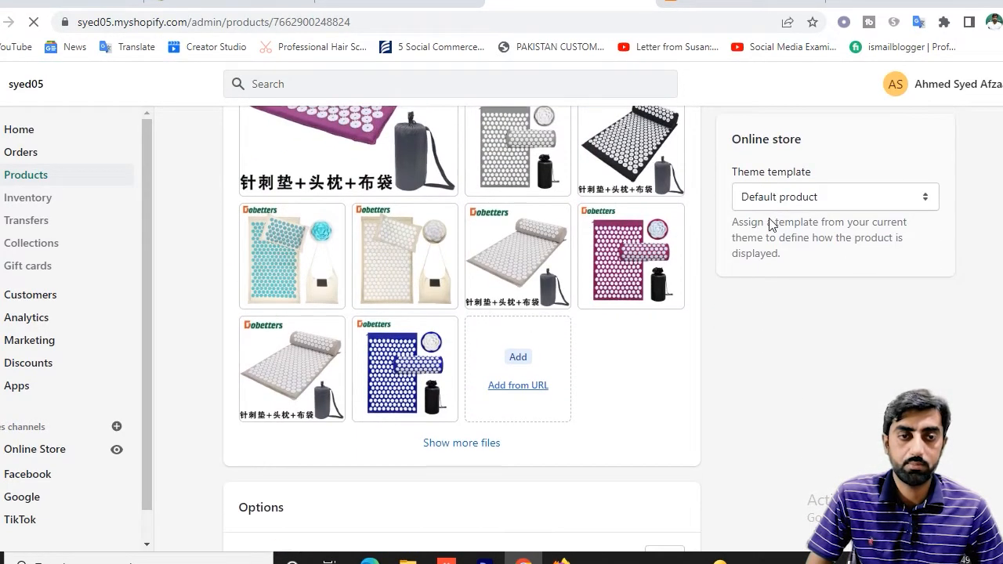
pyautogui.scroll(-5, 728, 228)
pyautogui.scroll(3, 728, 228)
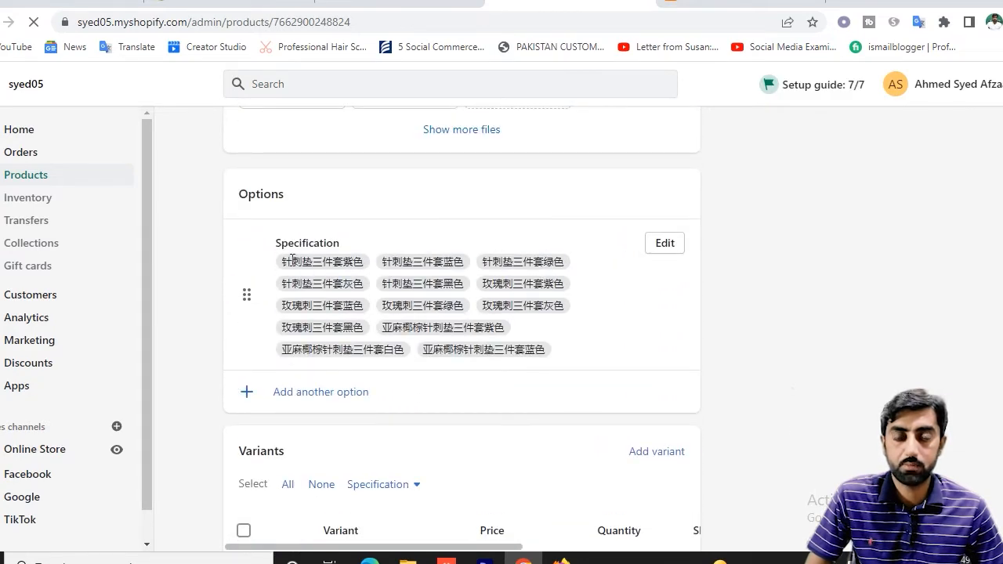
pyautogui.scroll(-10, 456, 332)
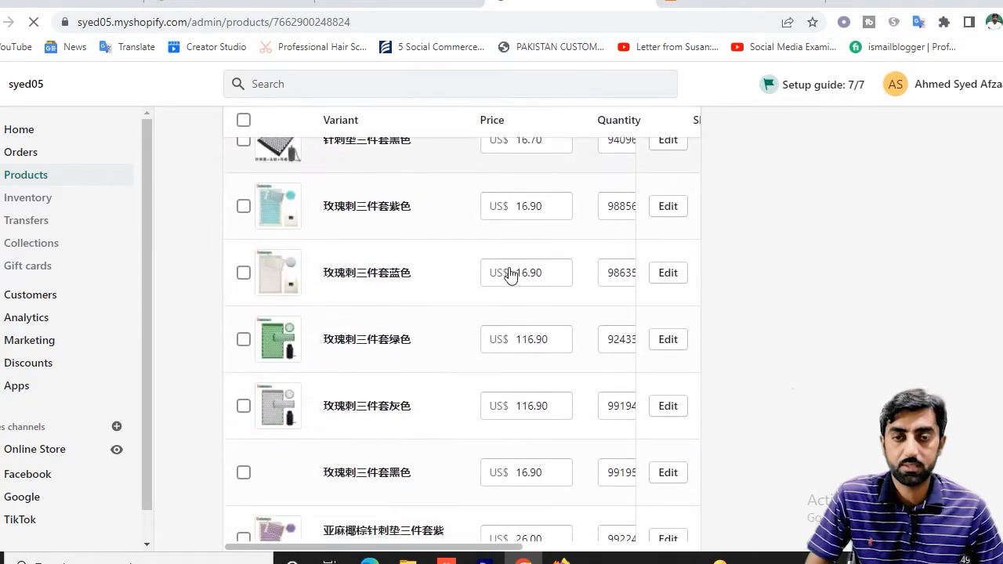
pyautogui.scroll(-4, 468, 275)
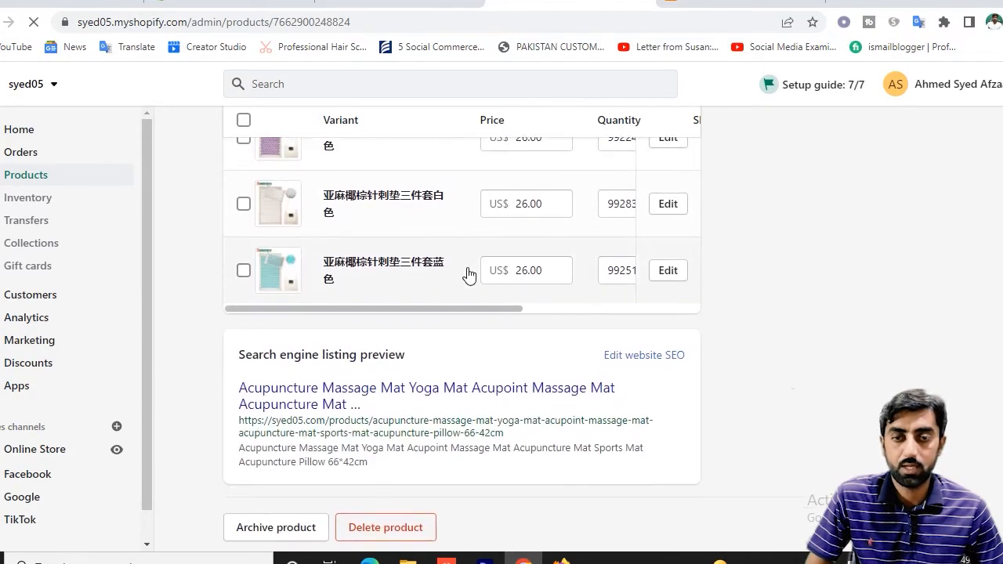
pyautogui.scroll(20, 460, 274)
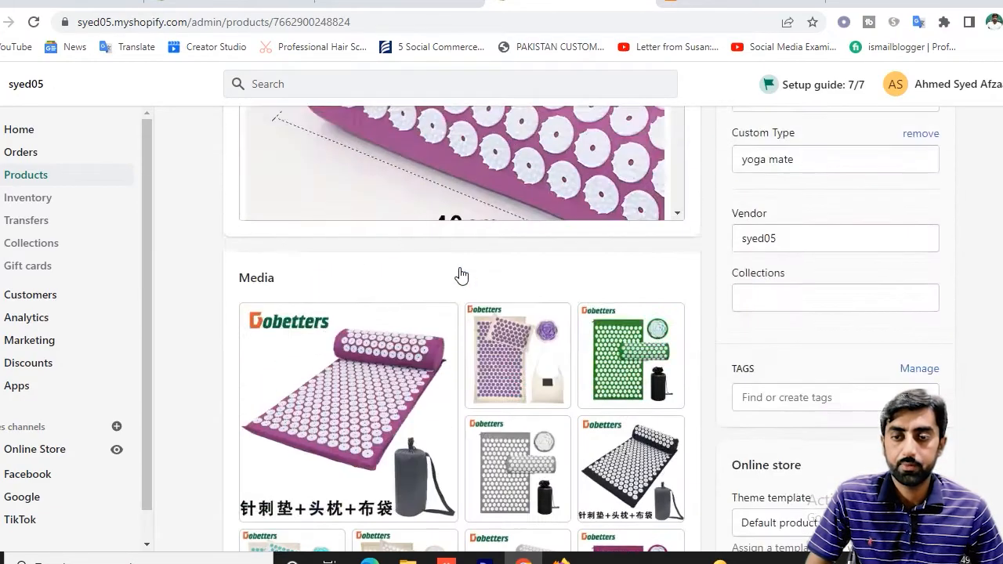
# - View the live online store, find the acupuncture massage mat among all shop products and open its page
pyautogui.click(116, 449)
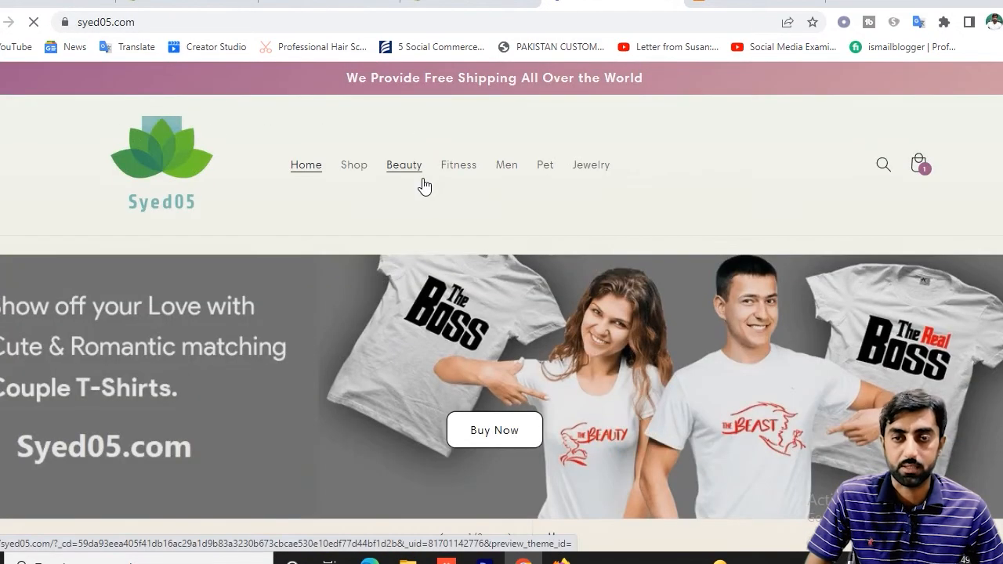
pyautogui.click(349, 171)
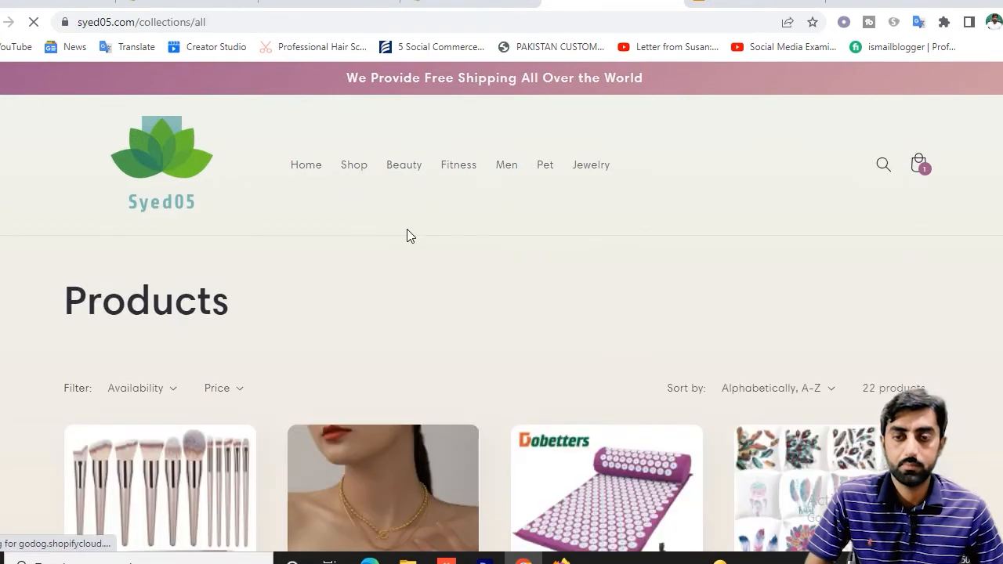
pyautogui.scroll(-3, 406, 235)
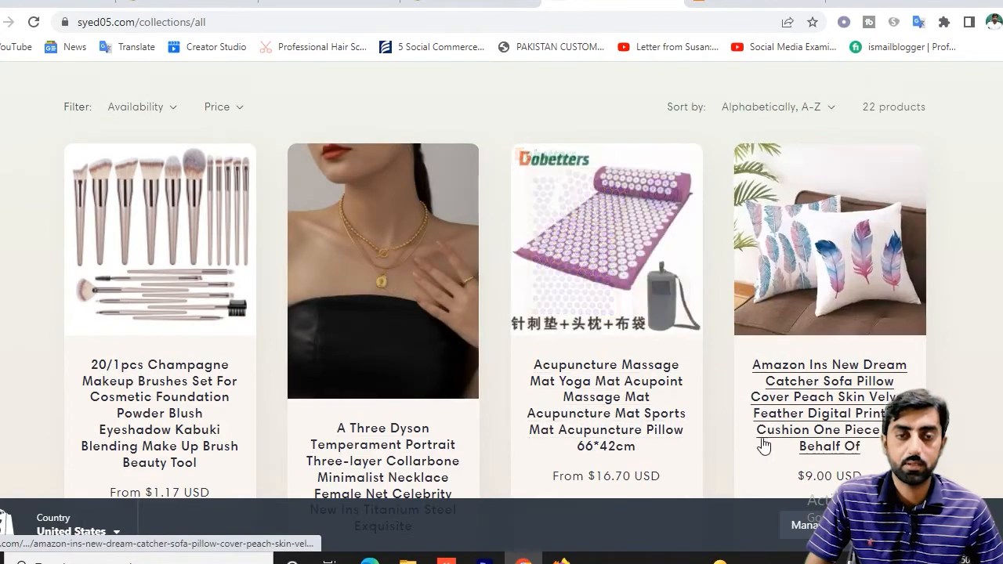
pyautogui.click(631, 392)
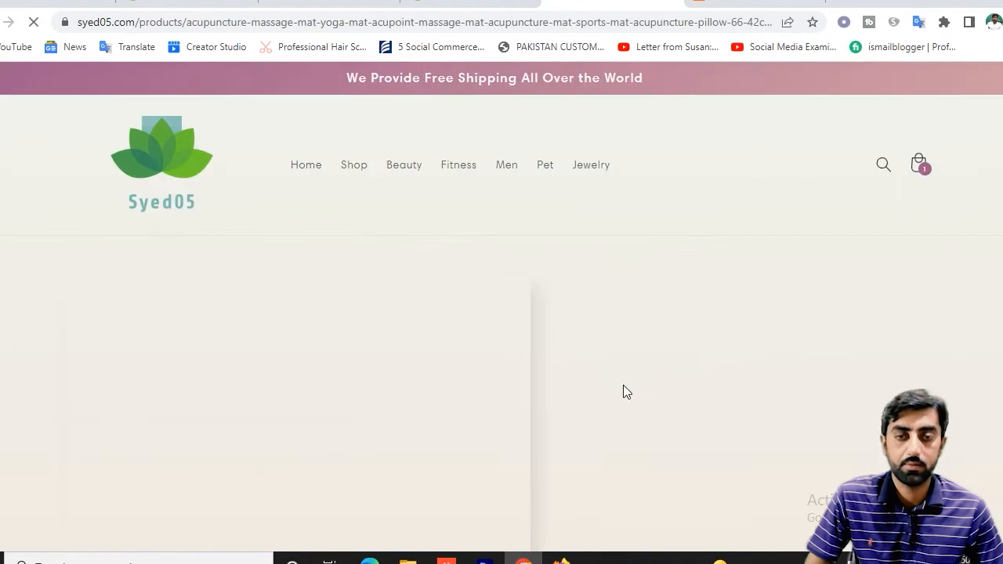
# - Examine the mat's storefront page, including its title, price, specification choices, gallery and description images
pyautogui.scroll(-7, 792, 311)
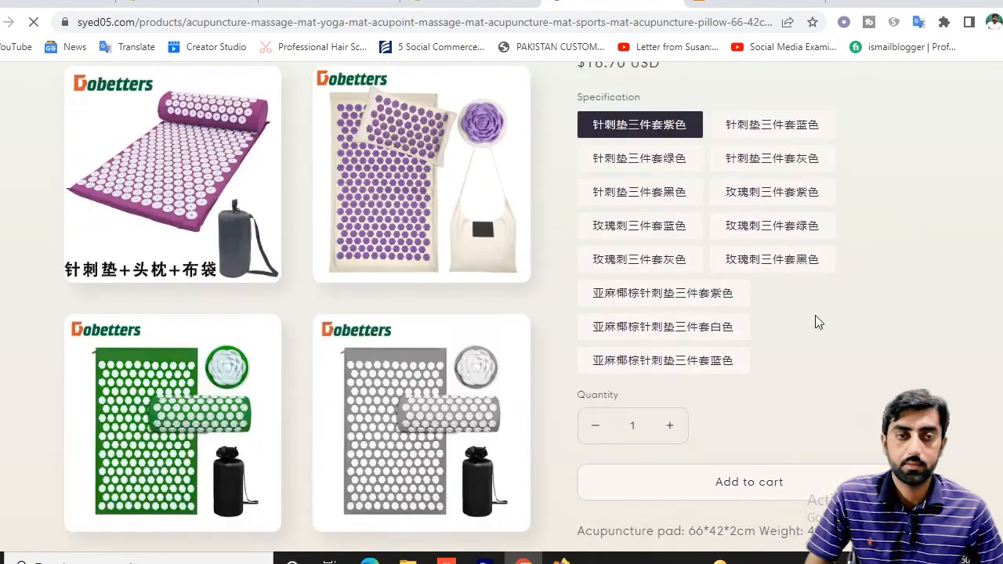
pyautogui.scroll(7, 784, 321)
pyautogui.scroll(2, 718, 274)
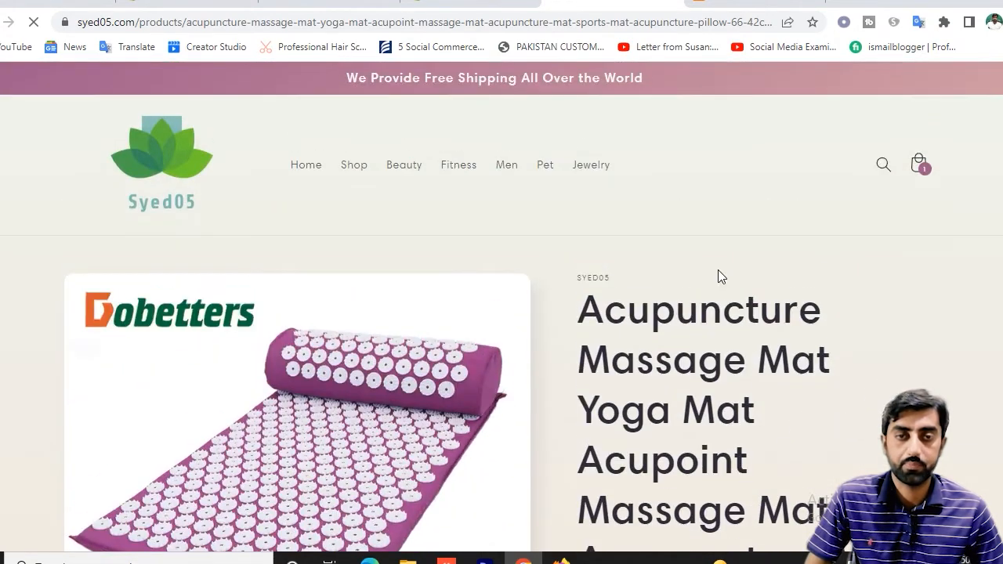
pyautogui.scroll(-4, 705, 298)
pyautogui.scroll(-7, 694, 315)
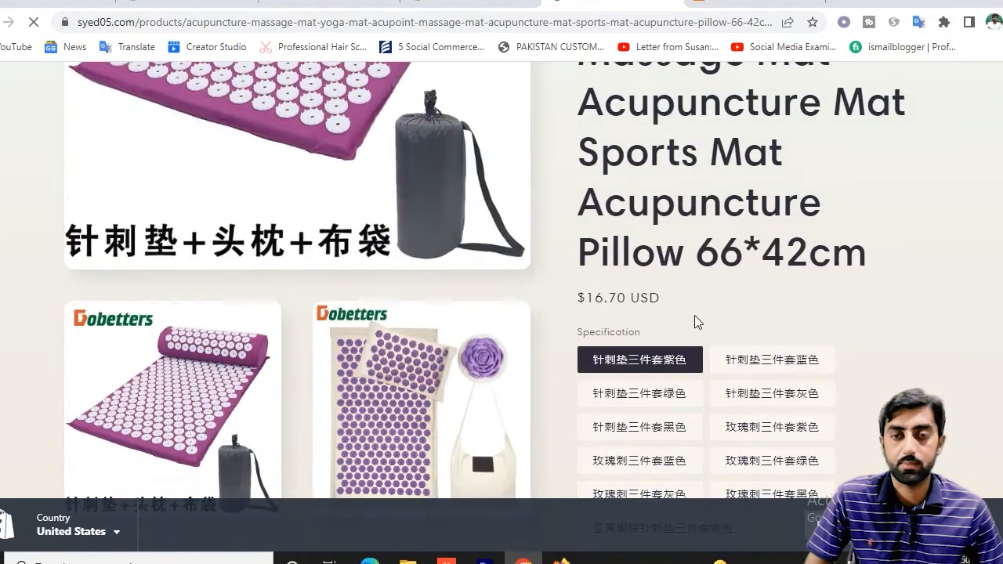
pyautogui.scroll(8, 727, 307)
pyautogui.scroll(-12, 784, 321)
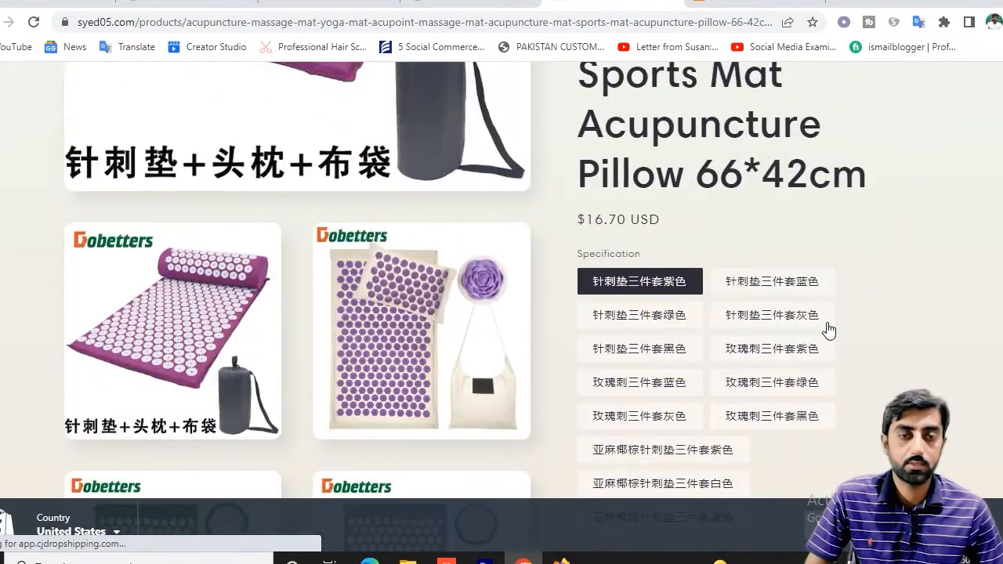
pyautogui.scroll(-10, 811, 320)
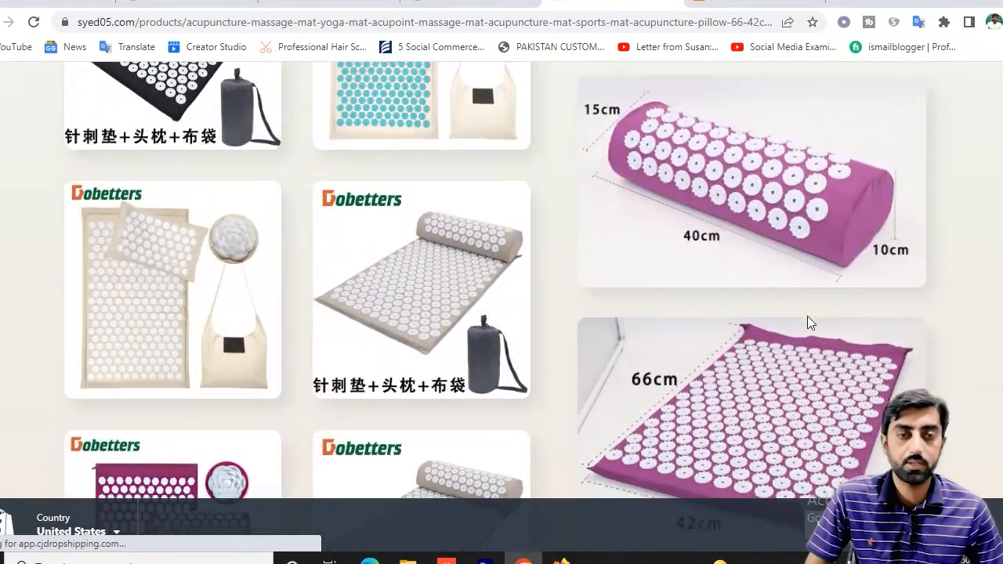
pyautogui.scroll(-12, 811, 321)
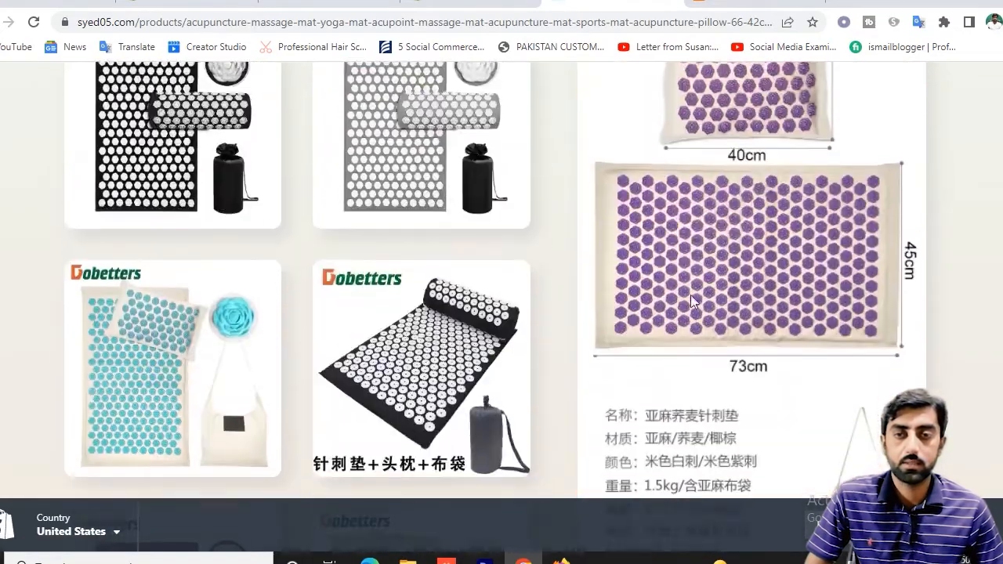
pyautogui.scroll(-10, 351, 274)
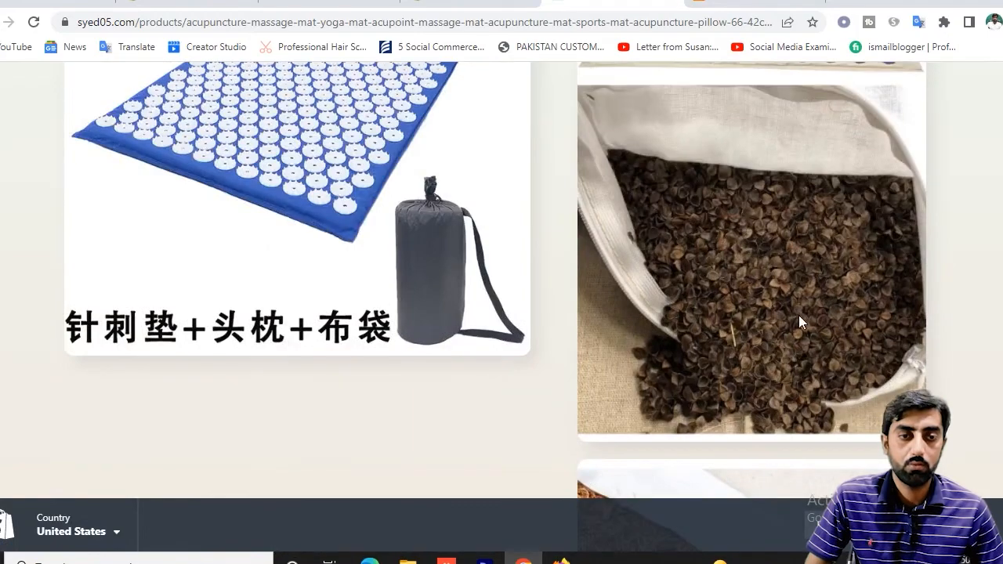
pyautogui.scroll(-5, 910, 345)
pyautogui.scroll(-3, 911, 347)
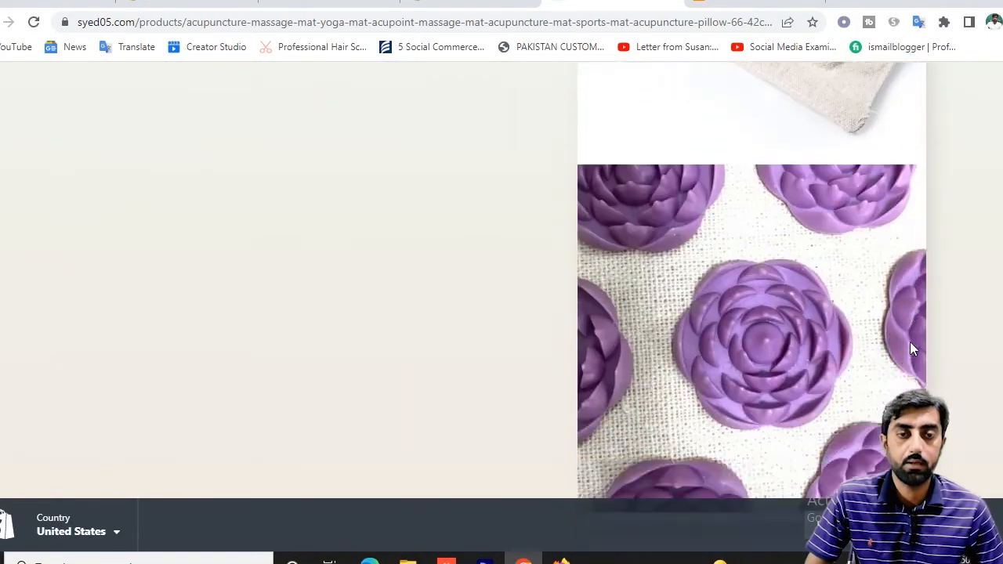
pyautogui.scroll(20, 802, 340)
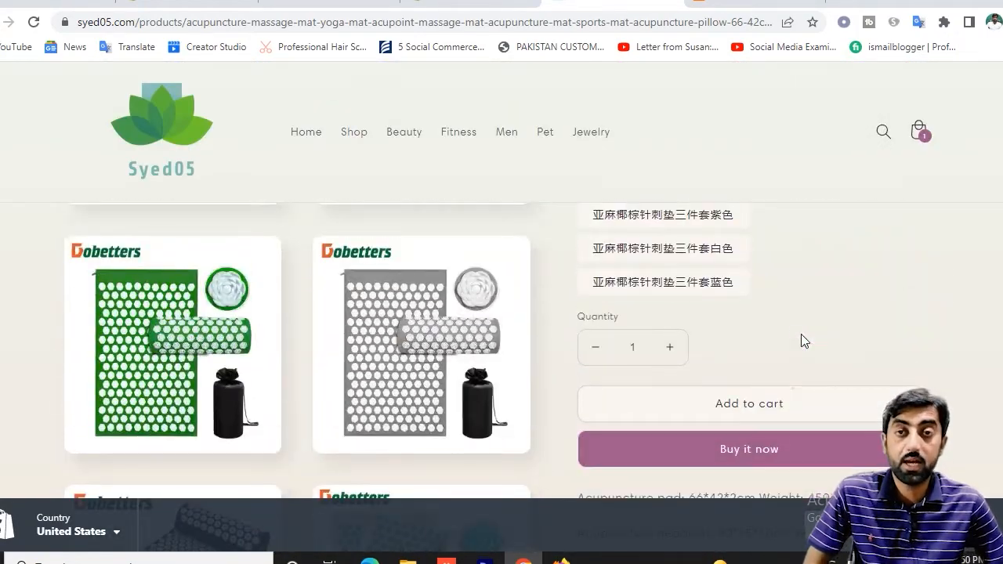